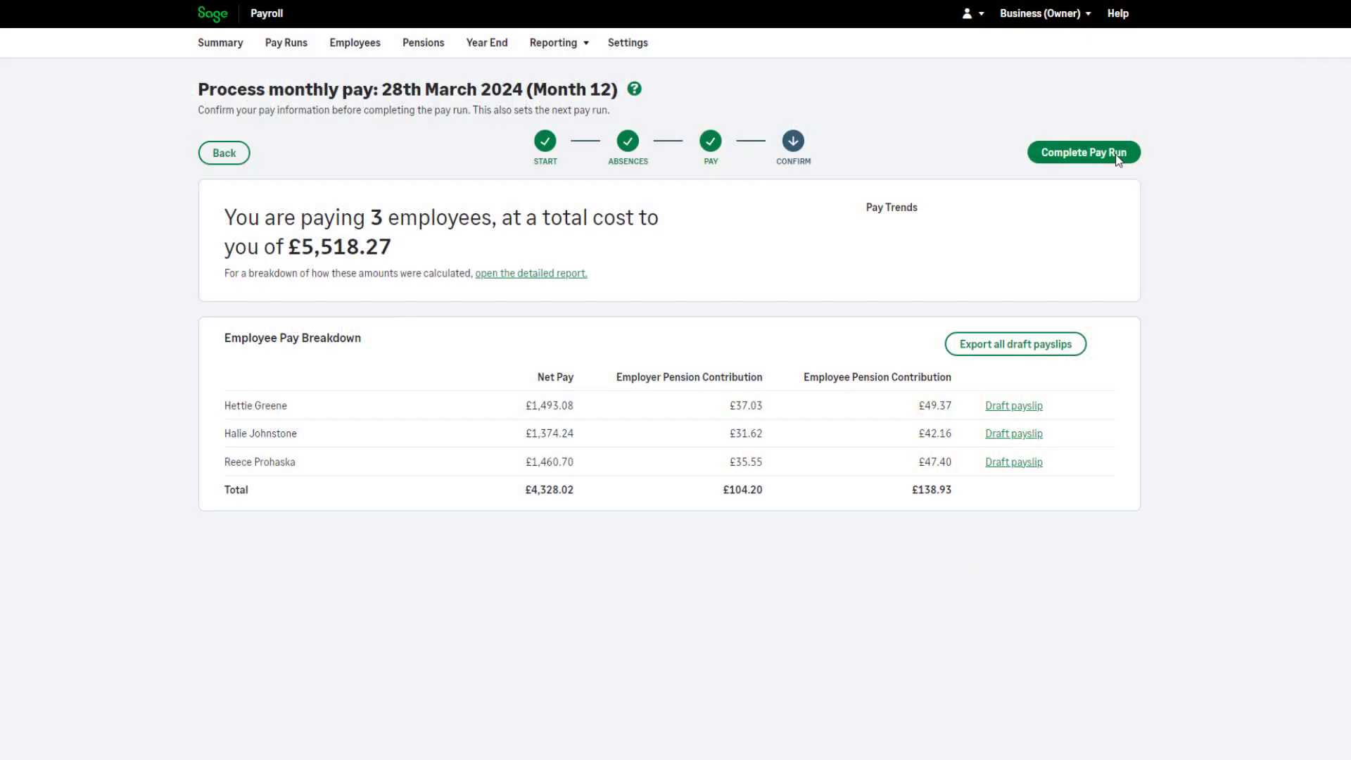
Step: Complete the monthly pay run for 28th March 2024 (Month 12) and submit the Full Payment Submission to HMRC
{"action": "left_click", "coordinate": [1118, 156]}
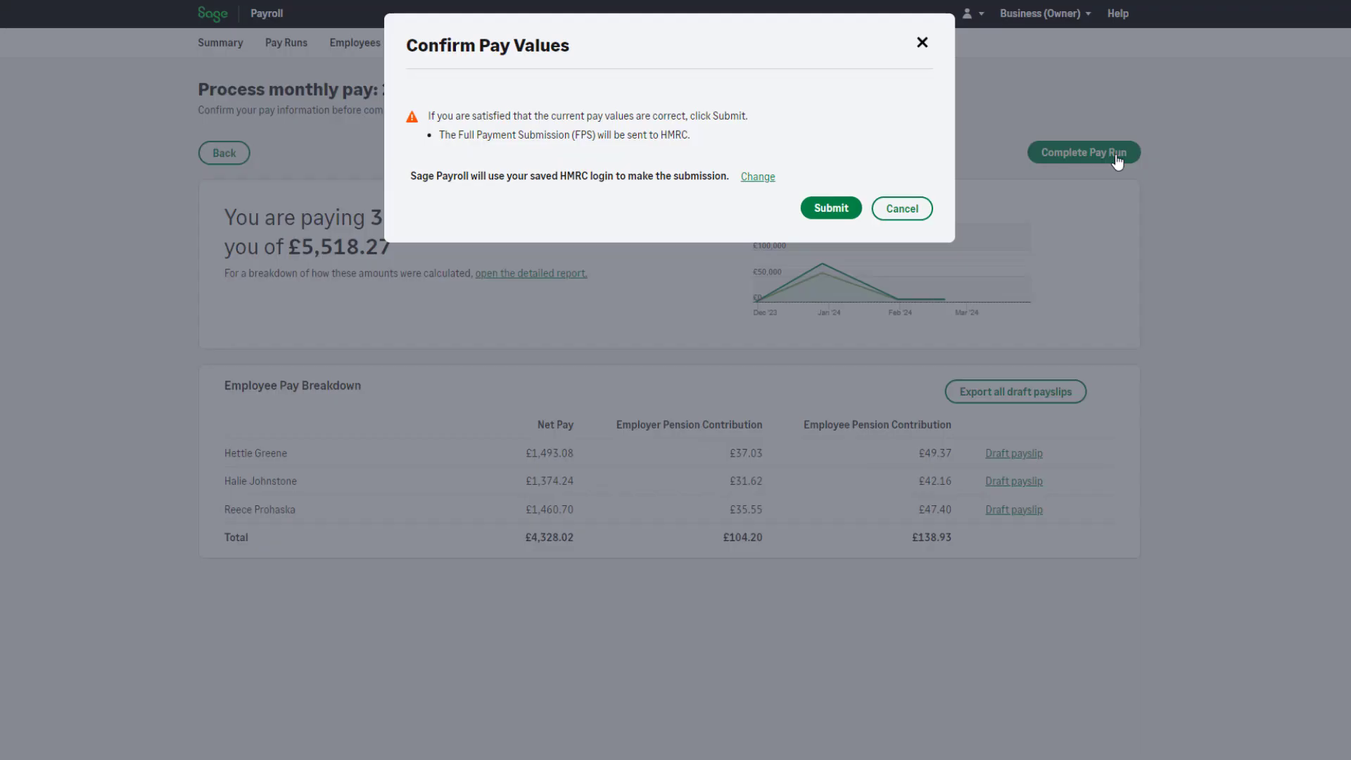
{"action": "left_click", "coordinate": [836, 209]}
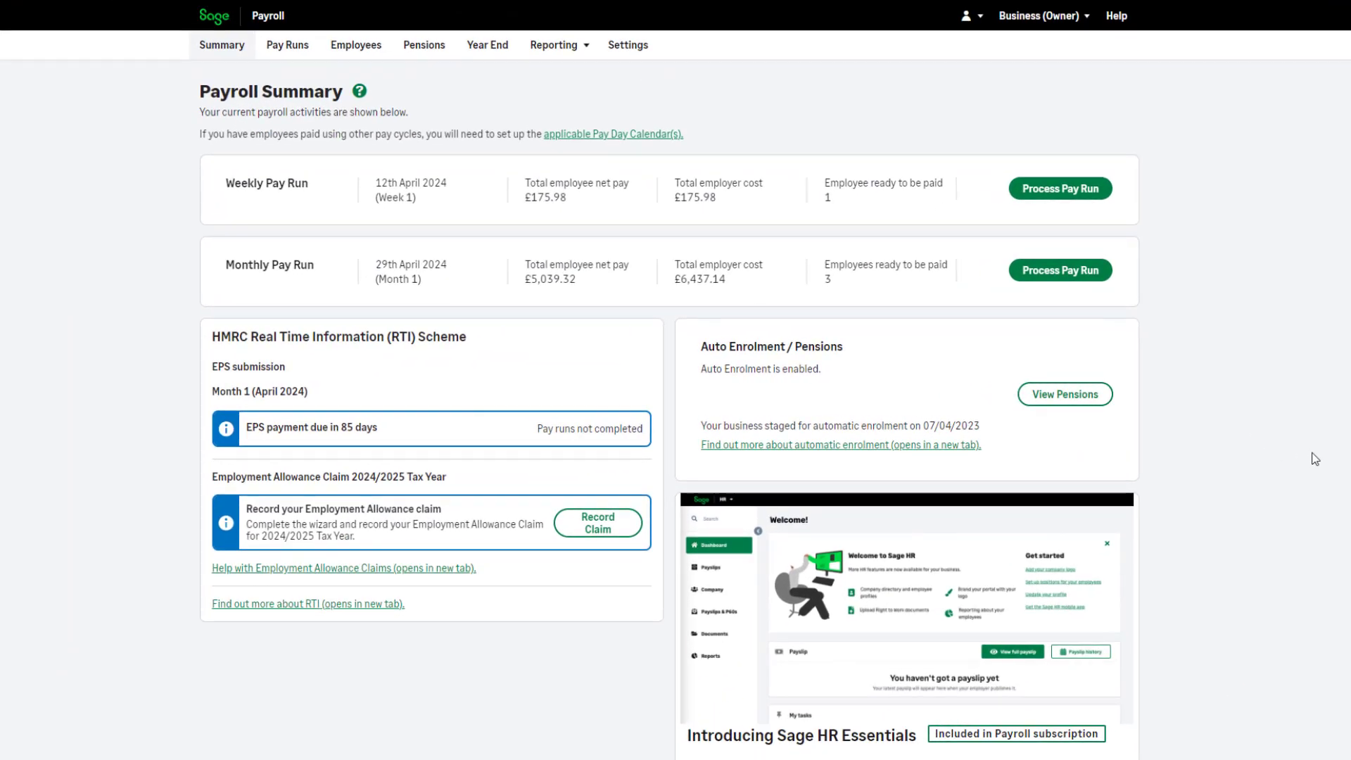
Step: Open the Year End tasks with 2023/2024 as the tax year to report on
{"action": "left_click", "coordinate": [511, 59]}
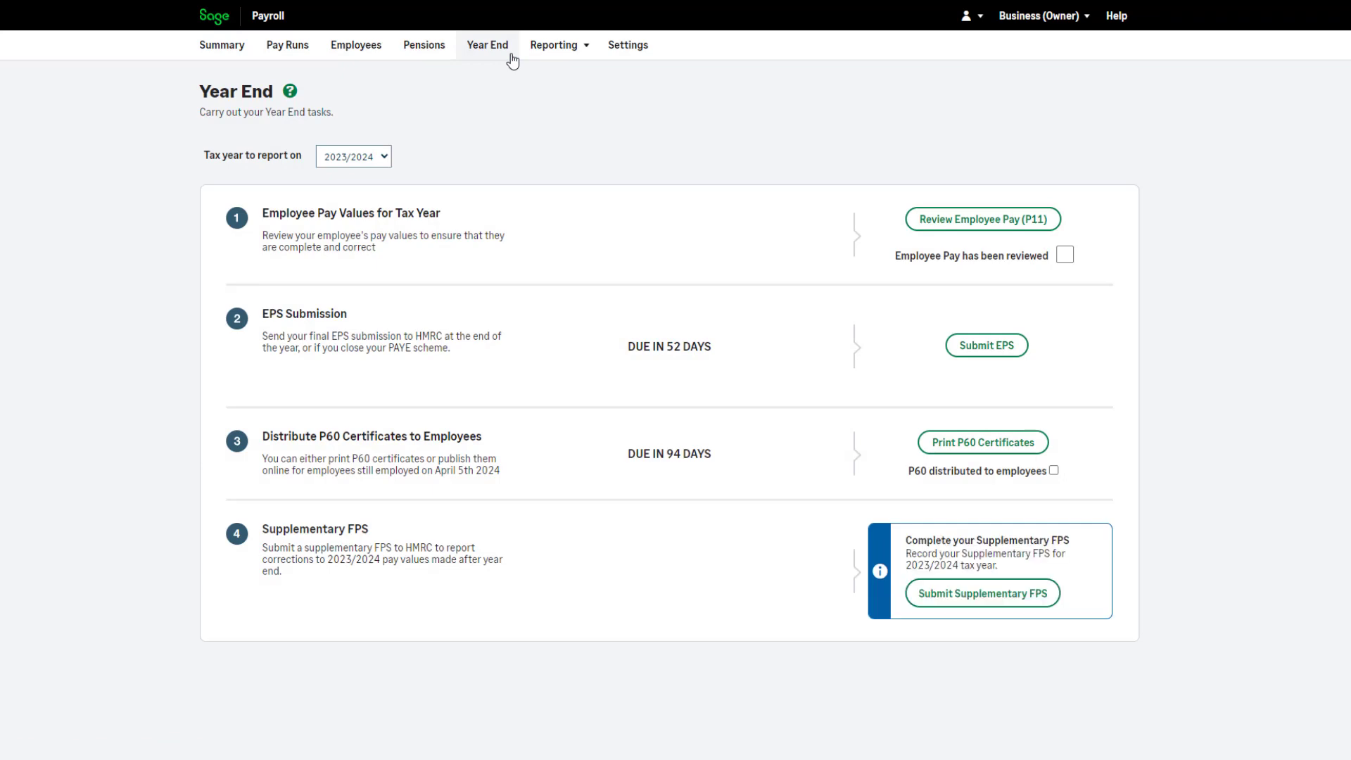
{"action": "left_click", "coordinate": [386, 157]}
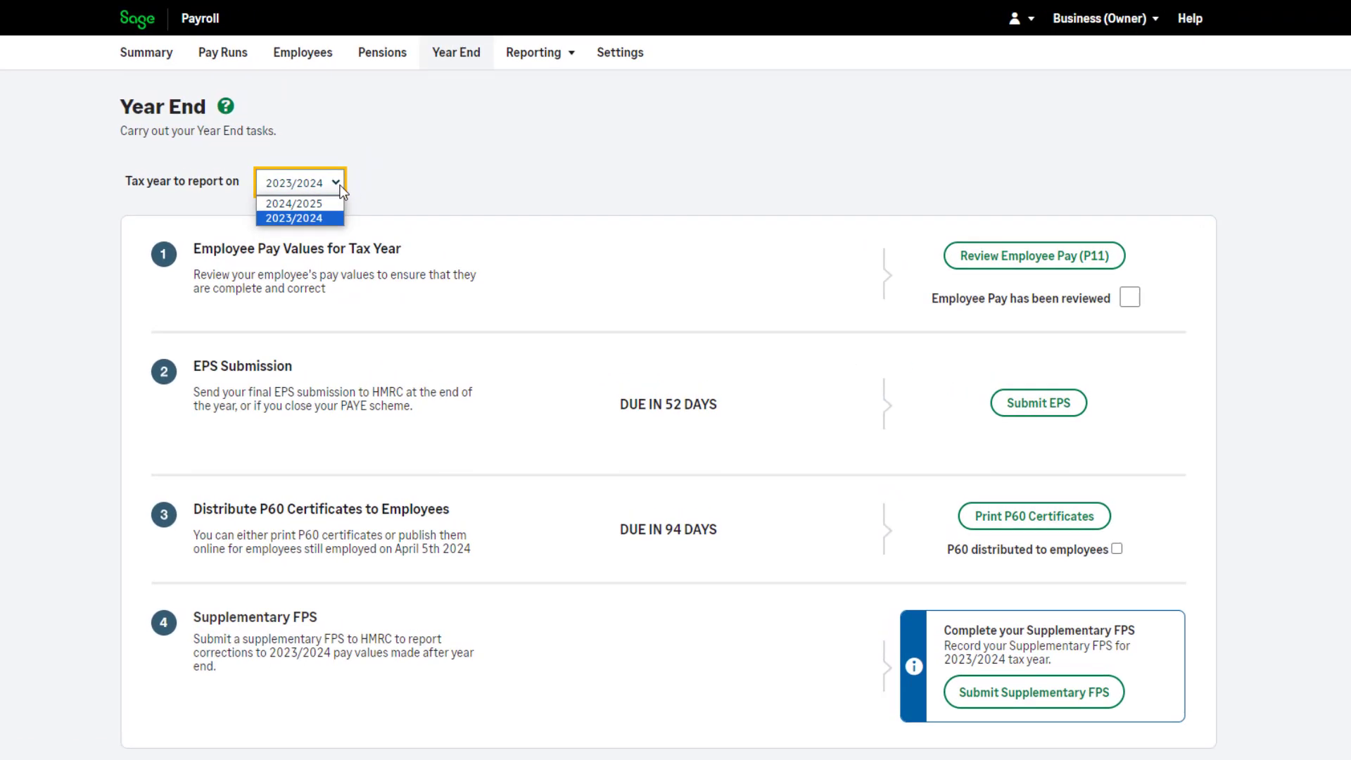
{"action": "left_click", "coordinate": [967, 159]}
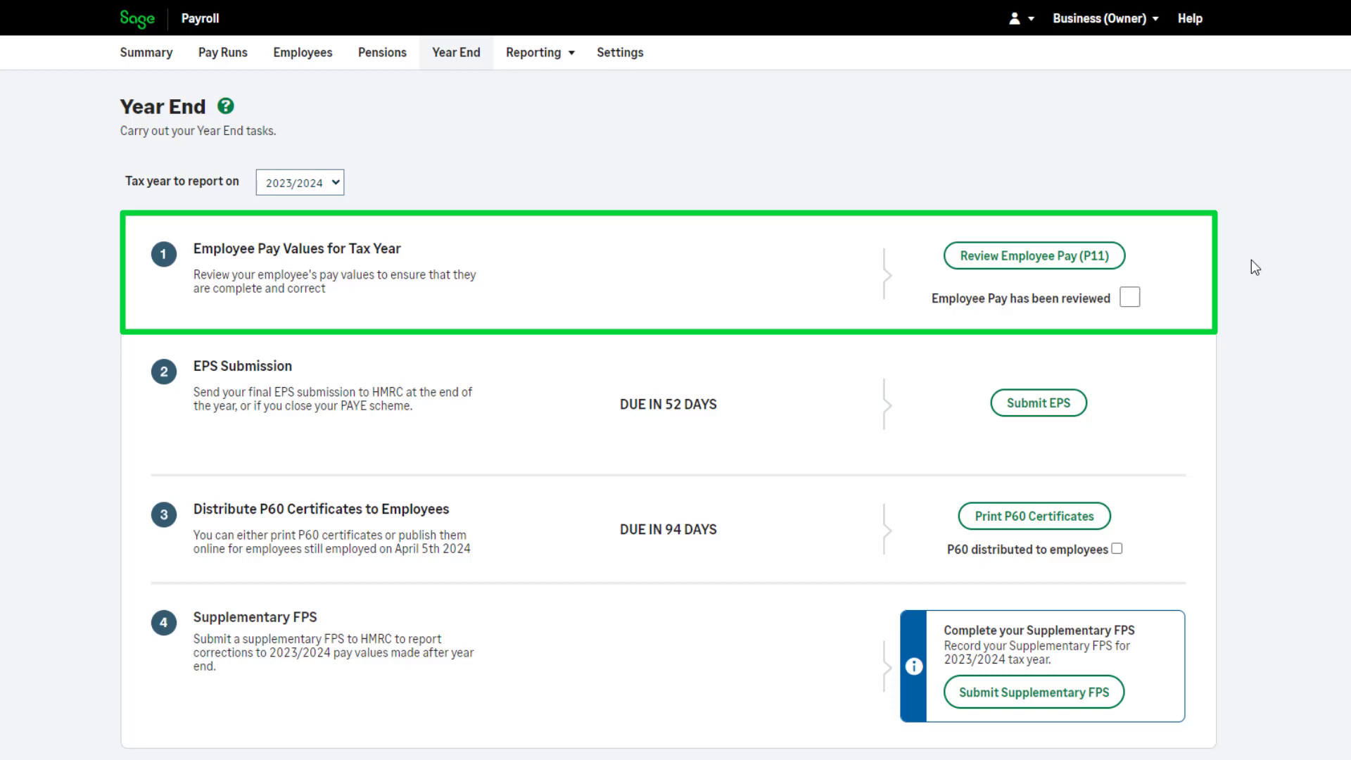
Step: Review the P11 report for all employees and mark employee pay as reviewed in the year-end tasks
{"action": "left_click", "coordinate": [1064, 267]}
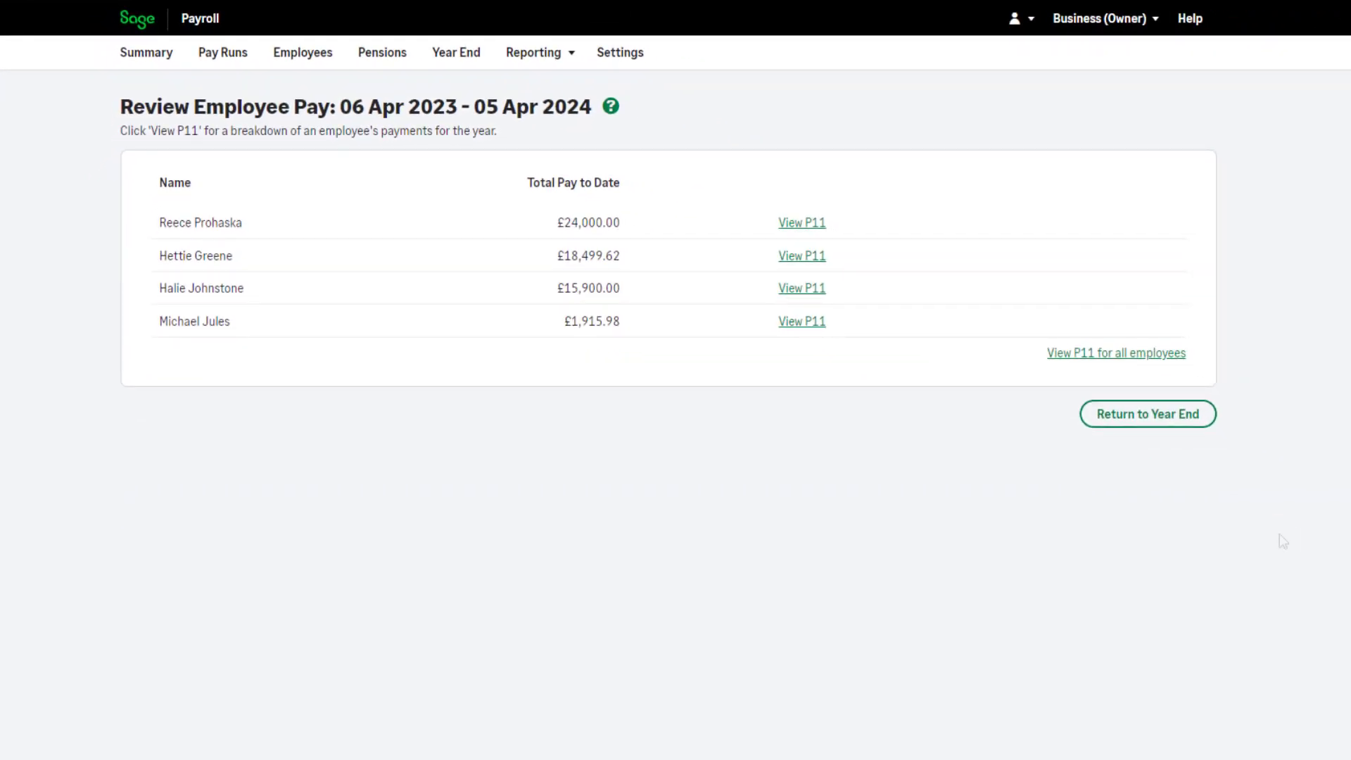
{"action": "left_click", "coordinate": [1144, 354]}
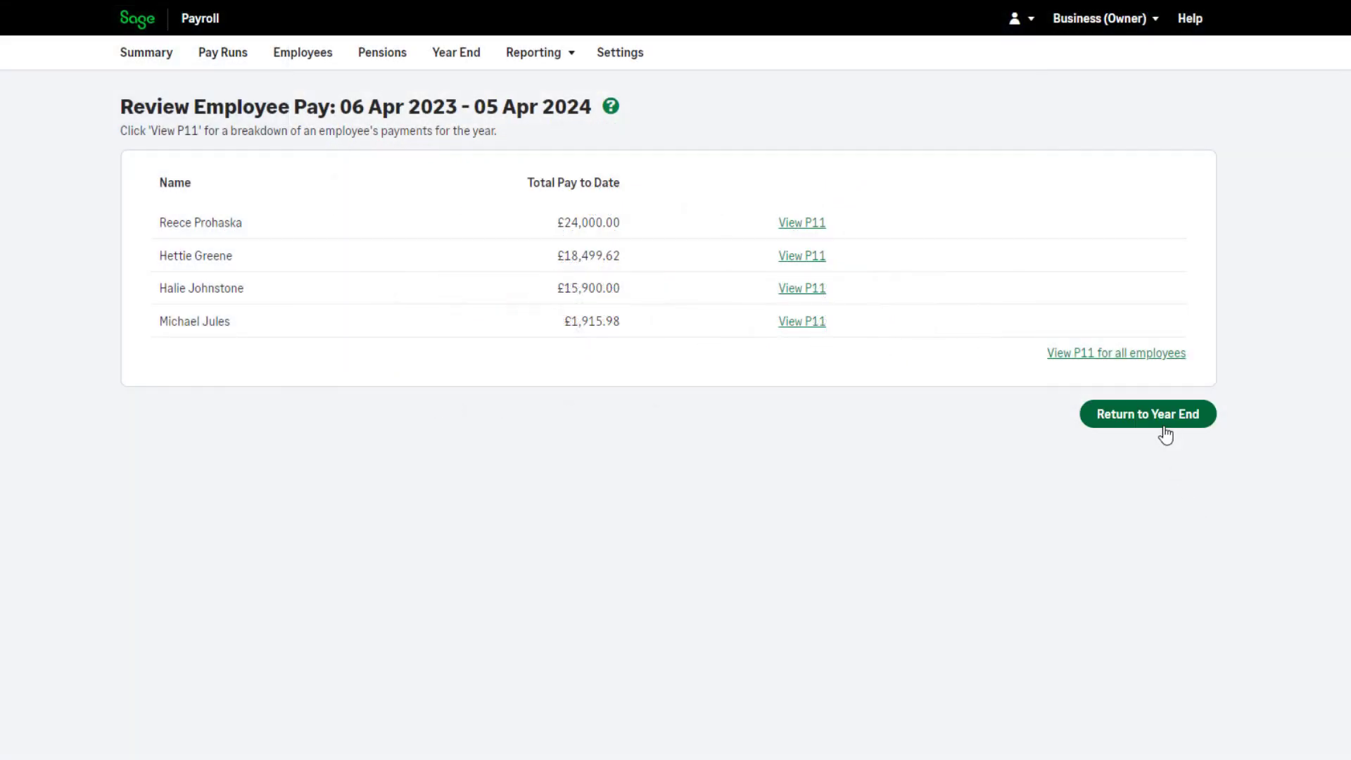
{"action": "left_click", "coordinate": [1165, 430]}
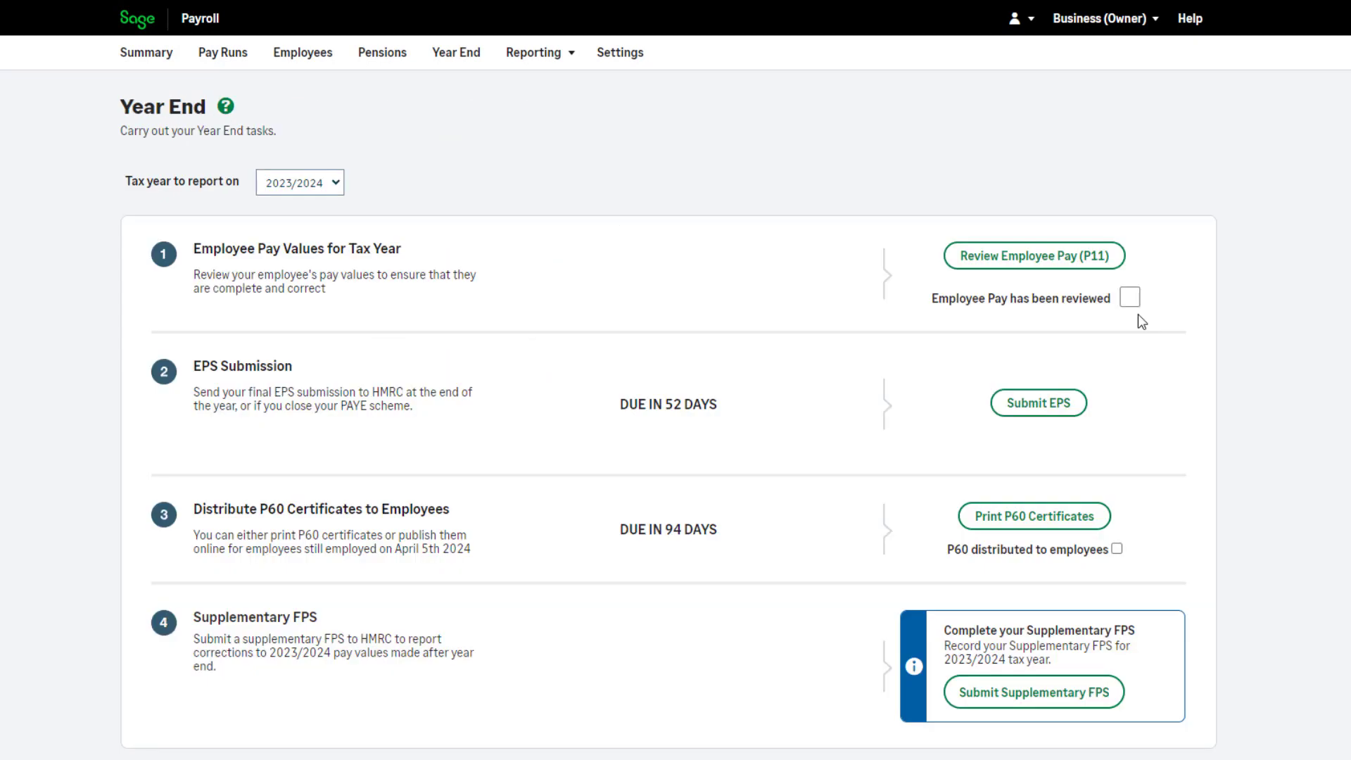
{"action": "left_click", "coordinate": [1129, 297]}
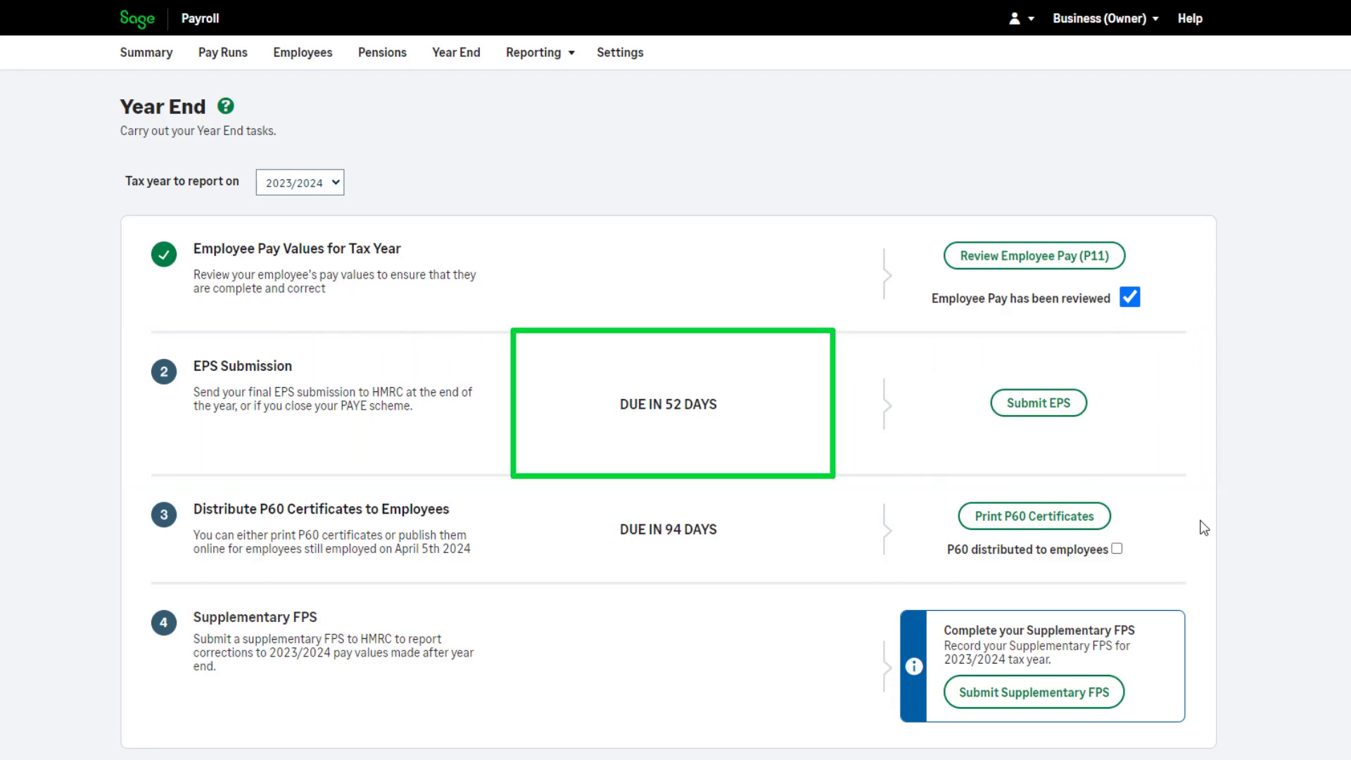
Step: Submit the final EPS for 2023/2024 to HMRC, leaving the PAYE scheme closure unmarked and using the saved HMRC login
{"action": "left_click", "coordinate": [1034, 415]}
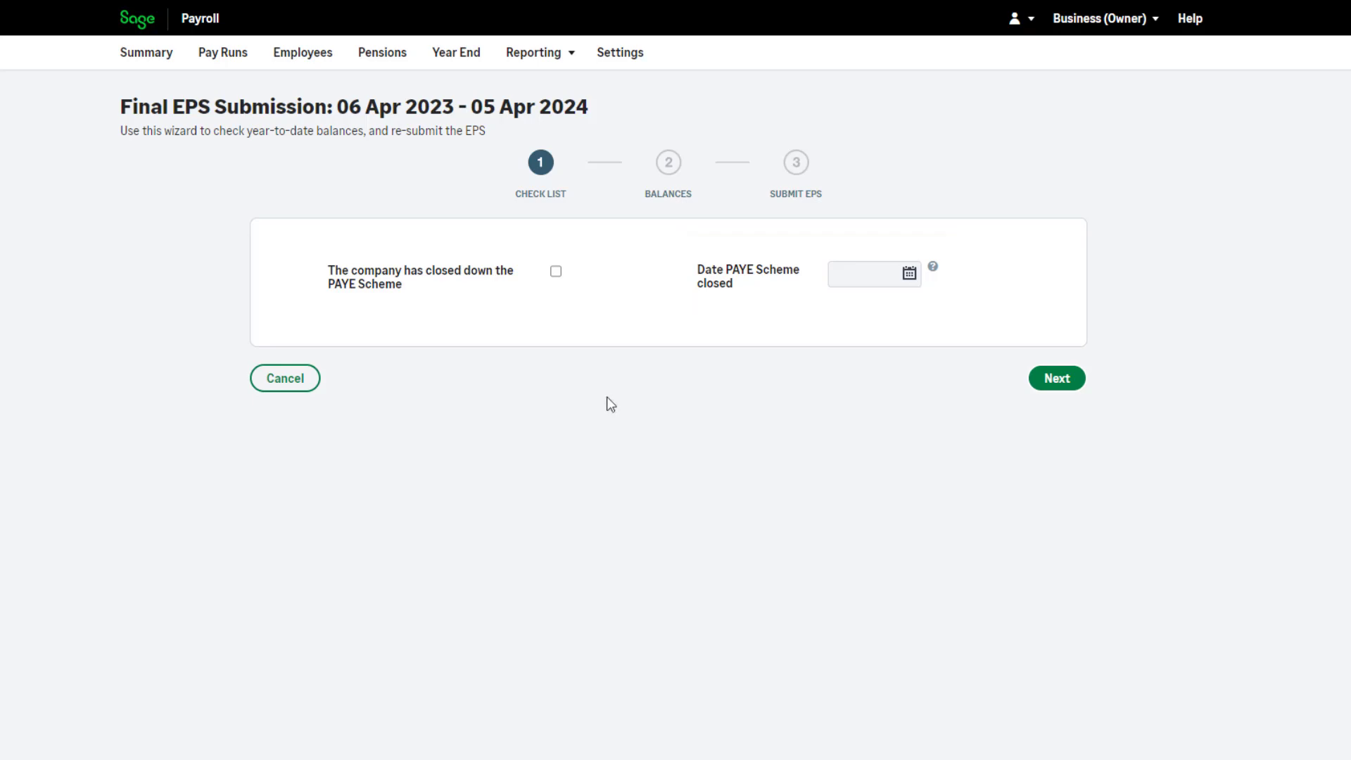
{"action": "left_click", "coordinate": [1054, 383]}
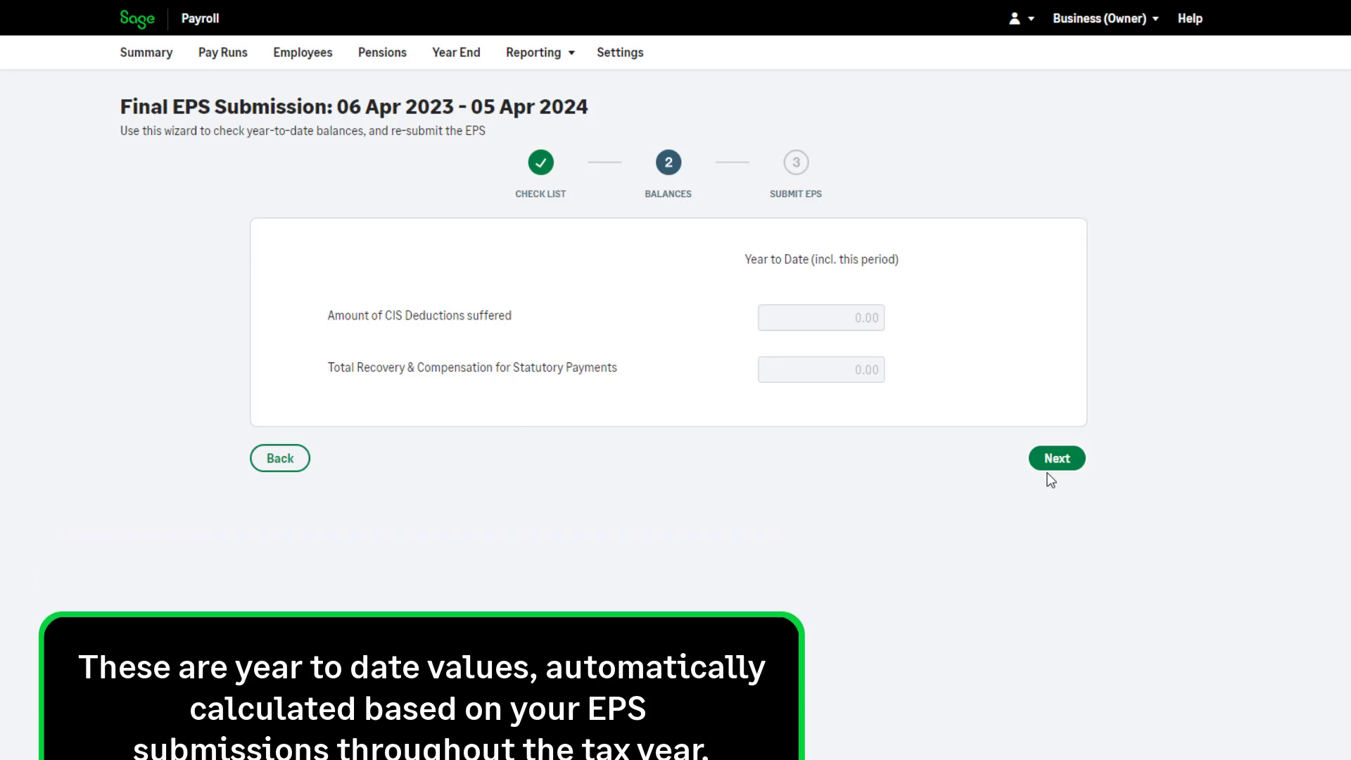
{"action": "left_click", "coordinate": [1057, 473]}
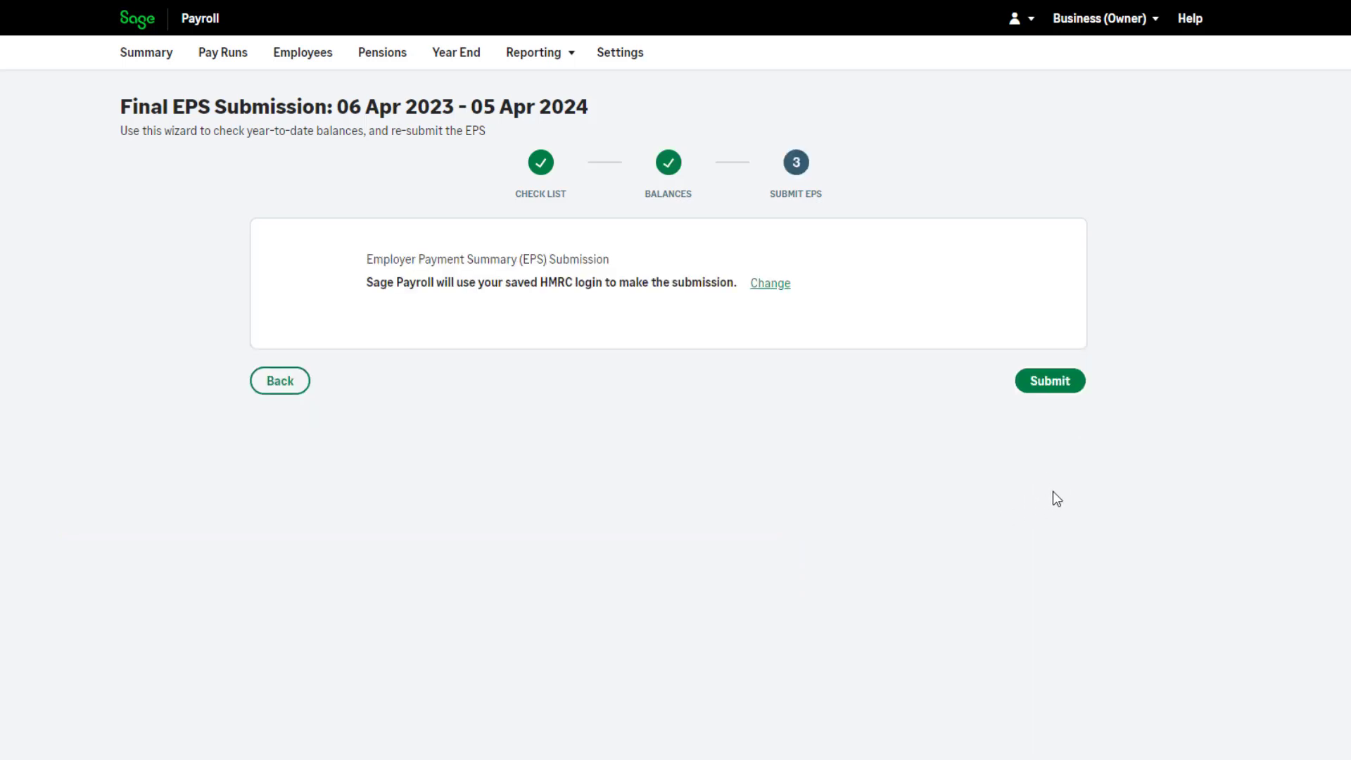
{"action": "left_click", "coordinate": [1065, 386]}
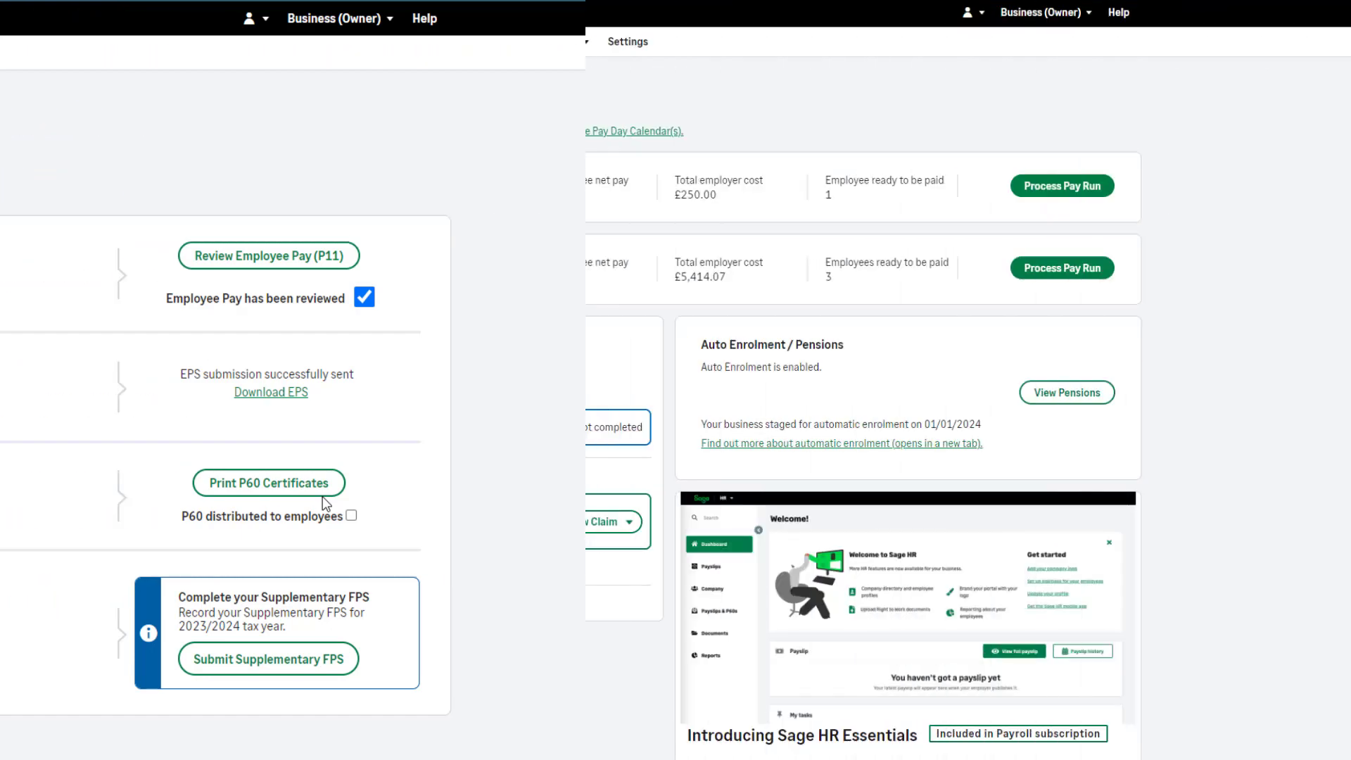
Step: Look over the Sage HR Essentials offer on the payroll summary and open the Sage HR payslip publishing settings
{"action": "scroll", "coordinate": [1252, 575], "scroll_direction": "down", "scroll_amount": 4}
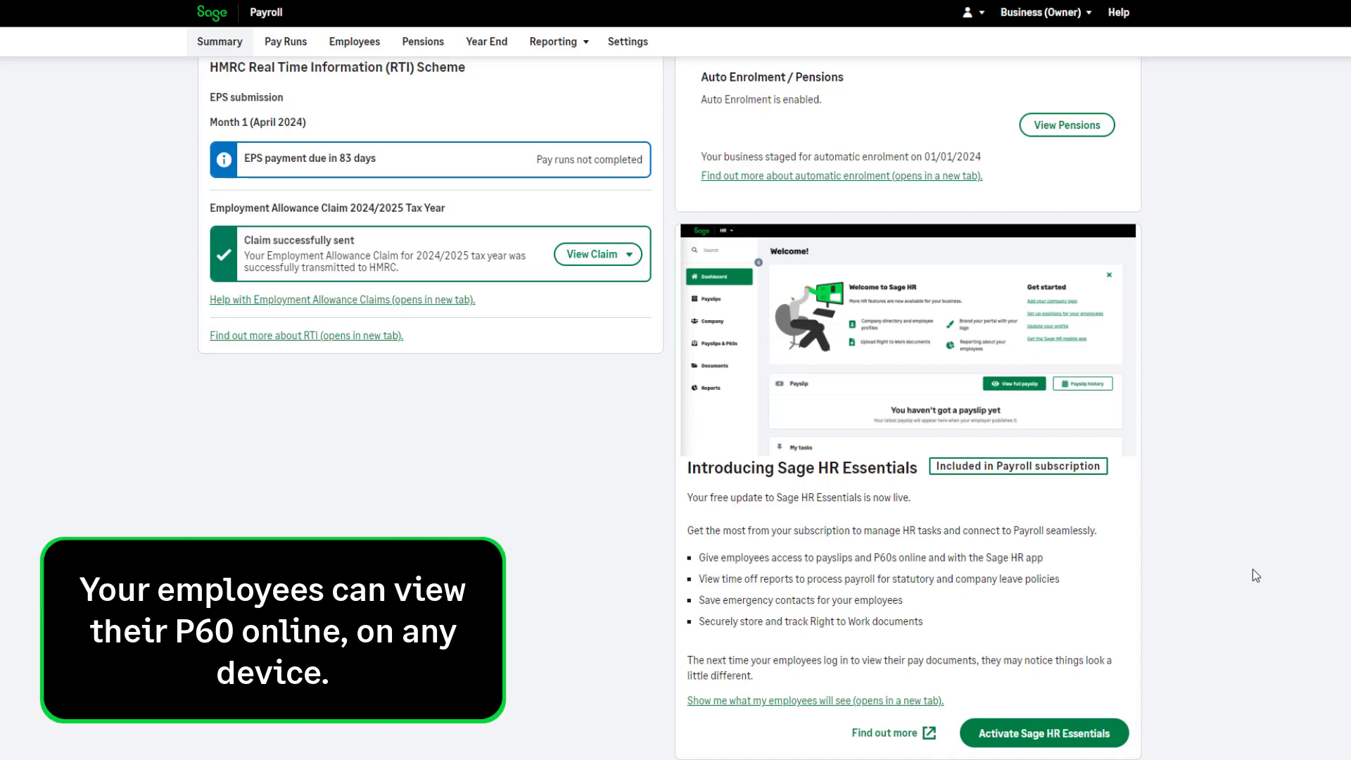
{"action": "scroll", "coordinate": [1256, 576], "scroll_direction": "up", "scroll_amount": 4}
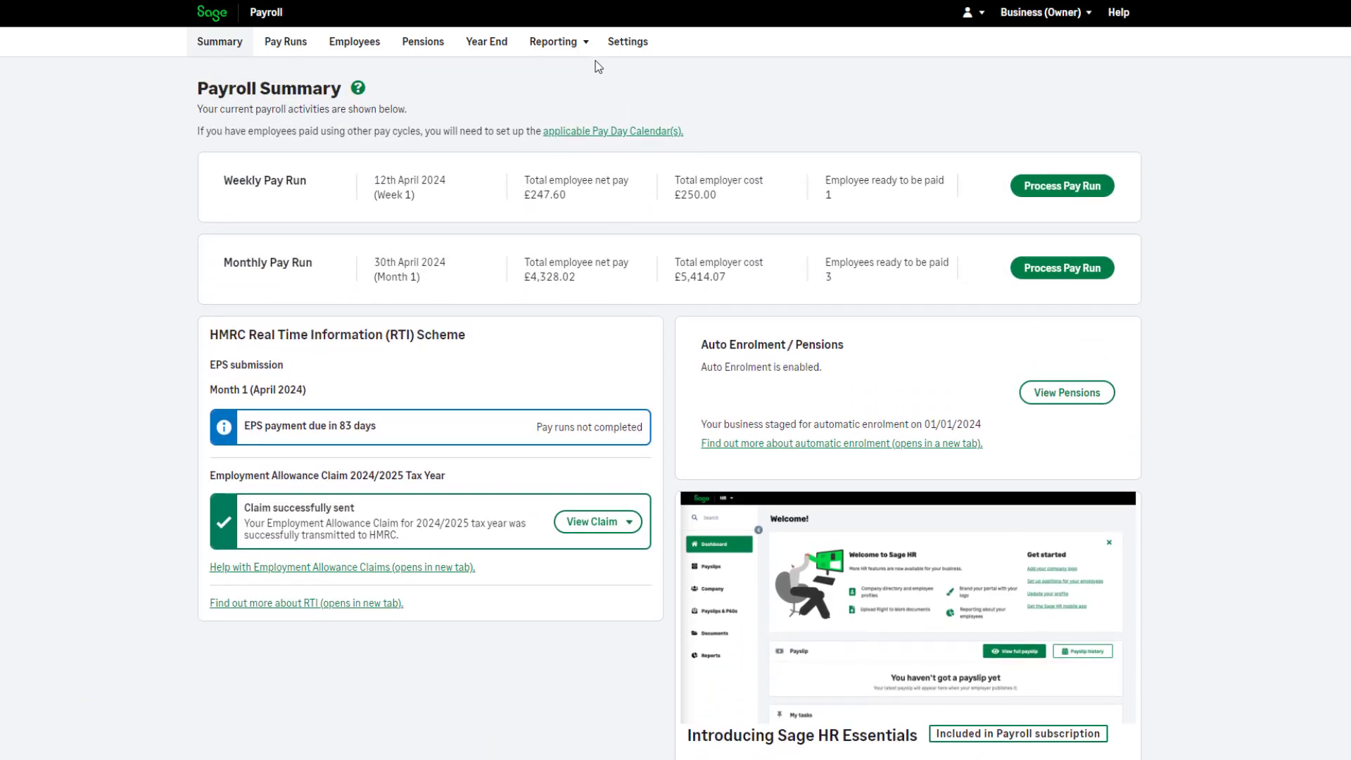
{"action": "left_click", "coordinate": [627, 44]}
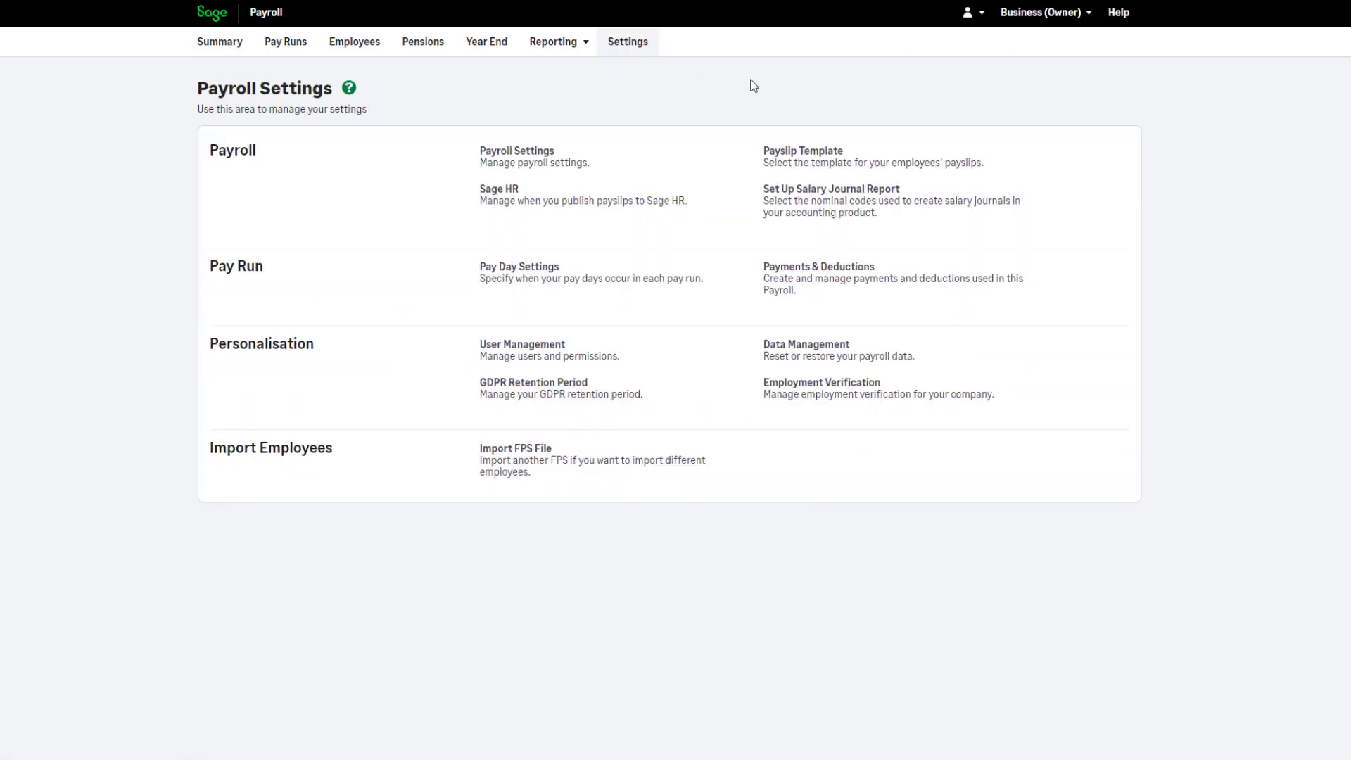
{"action": "left_click", "coordinate": [714, 209]}
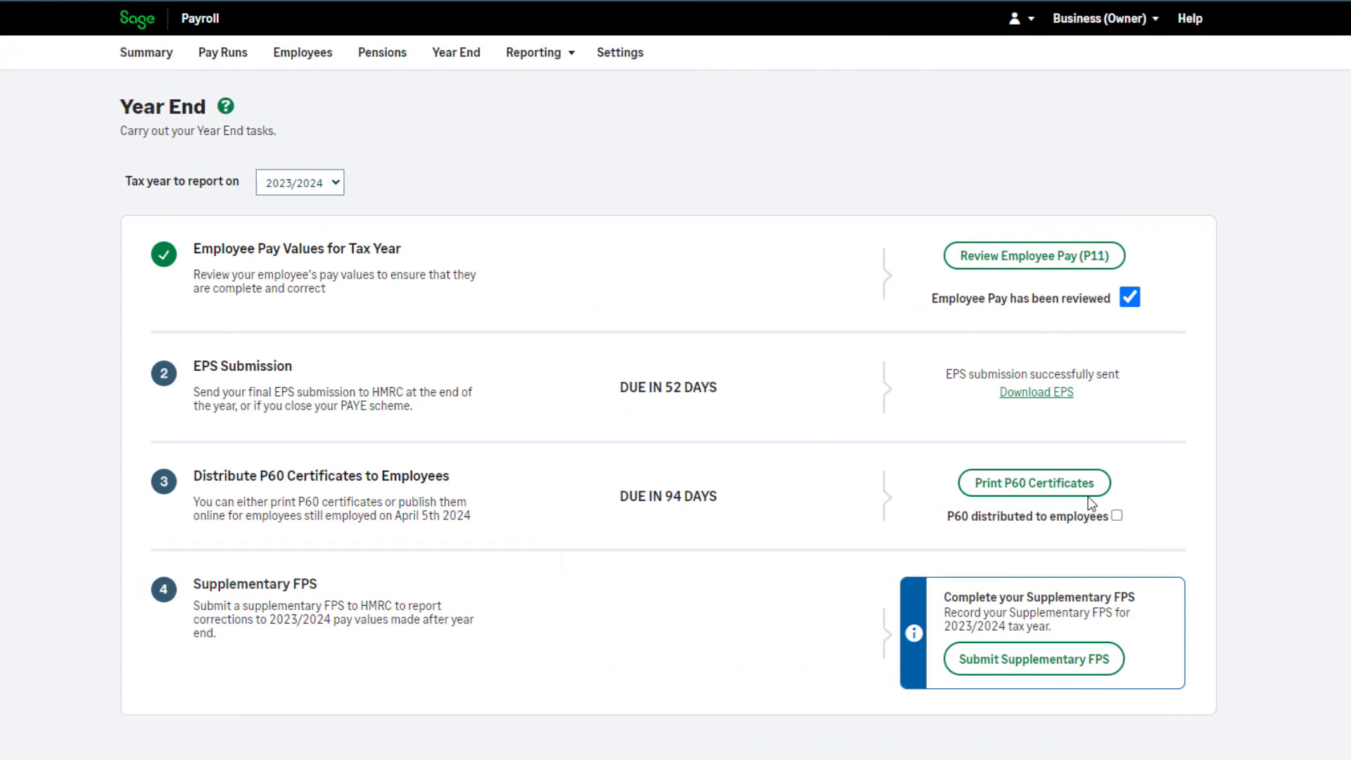
Step: View the P60 certificates for all employees and mark the P60s as distributed to employees for 2023/2024
{"action": "left_click", "coordinate": [1087, 490]}
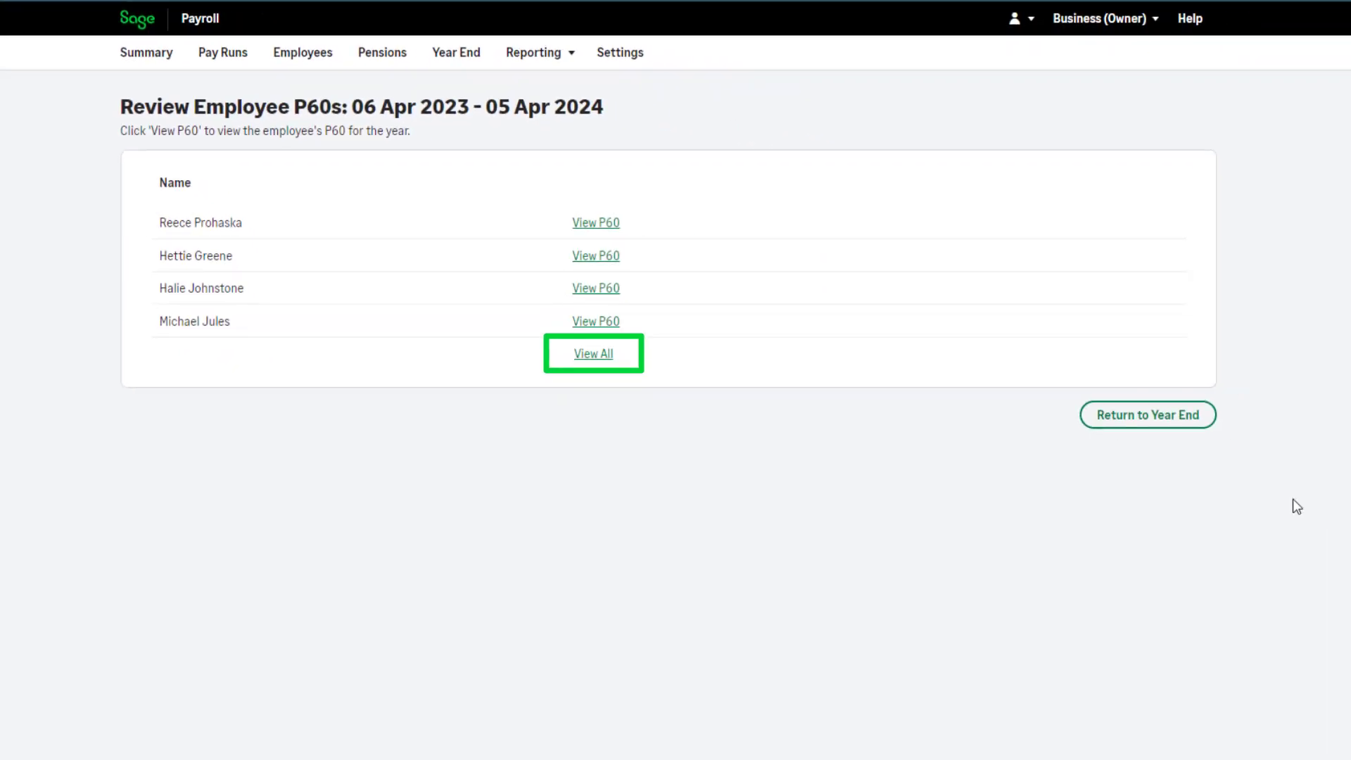
{"action": "left_click", "coordinate": [602, 356]}
{"action": "scroll", "coordinate": [1170, 472], "scroll_direction": "down", "scroll_amount": 10}
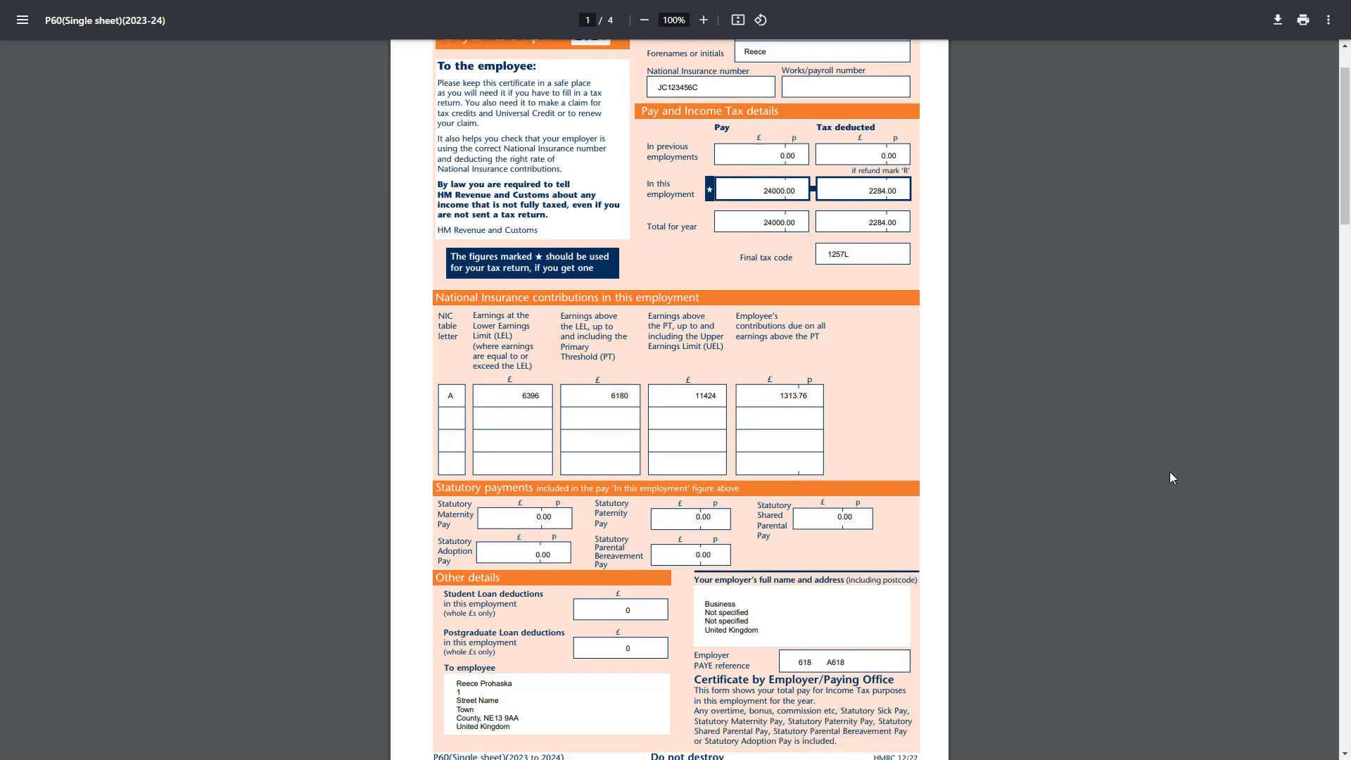
{"action": "scroll", "coordinate": [1169, 477], "scroll_direction": "down", "scroll_amount": 1}
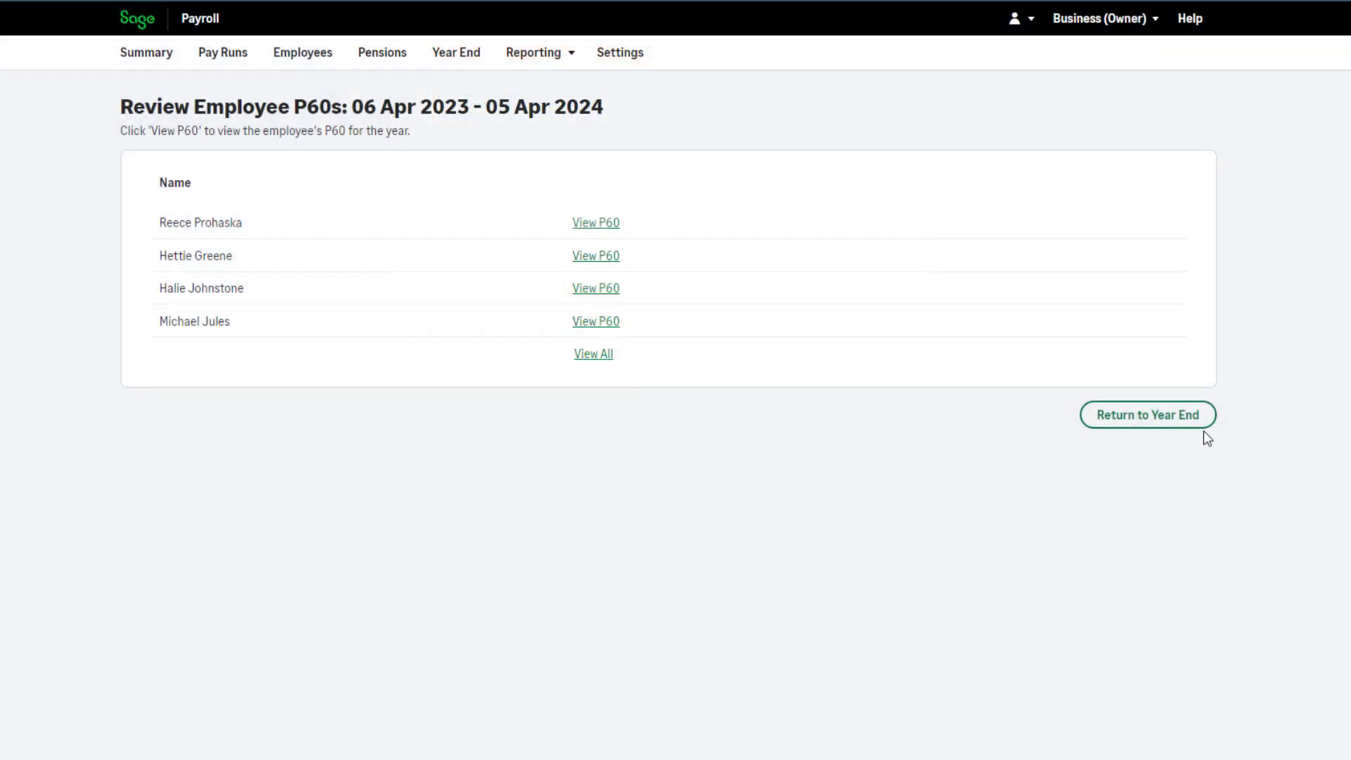
{"action": "left_click", "coordinate": [1201, 431]}
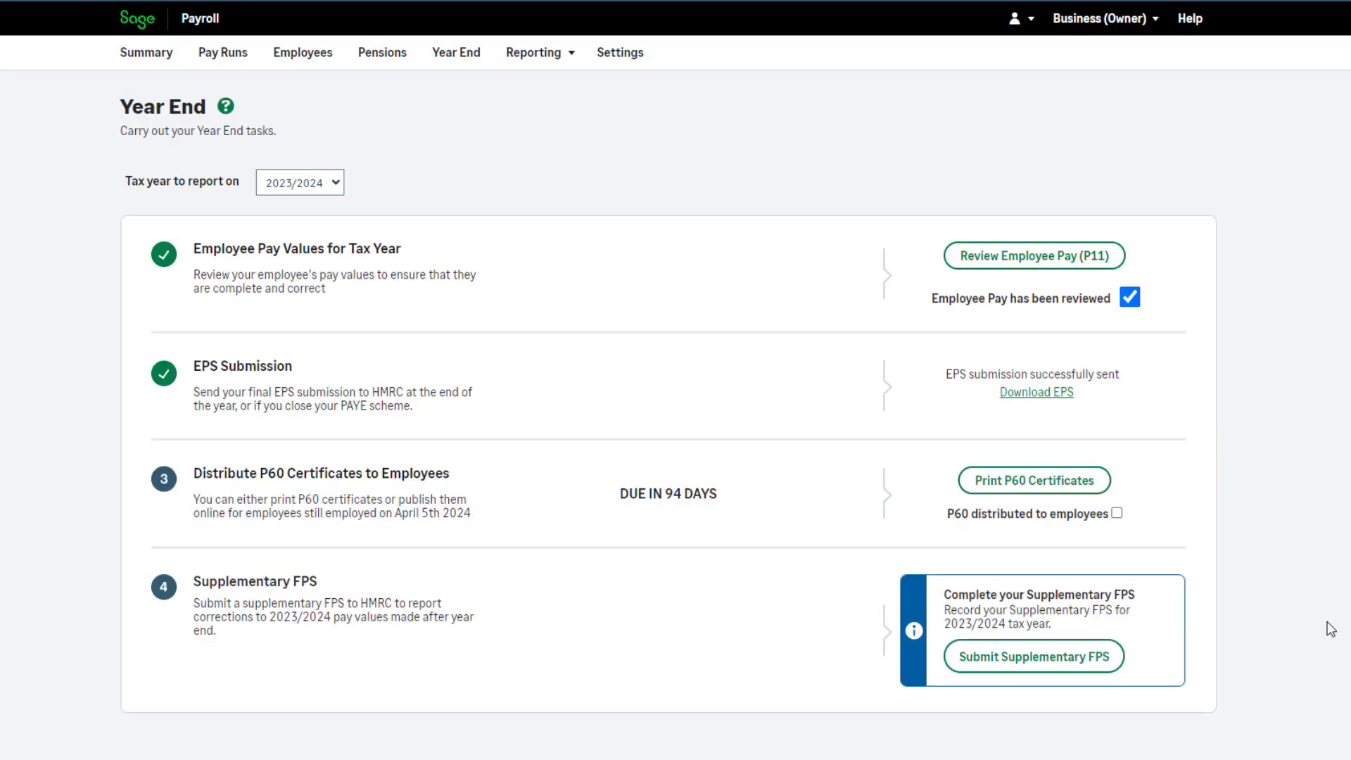
{"action": "left_click", "coordinate": [1117, 514]}
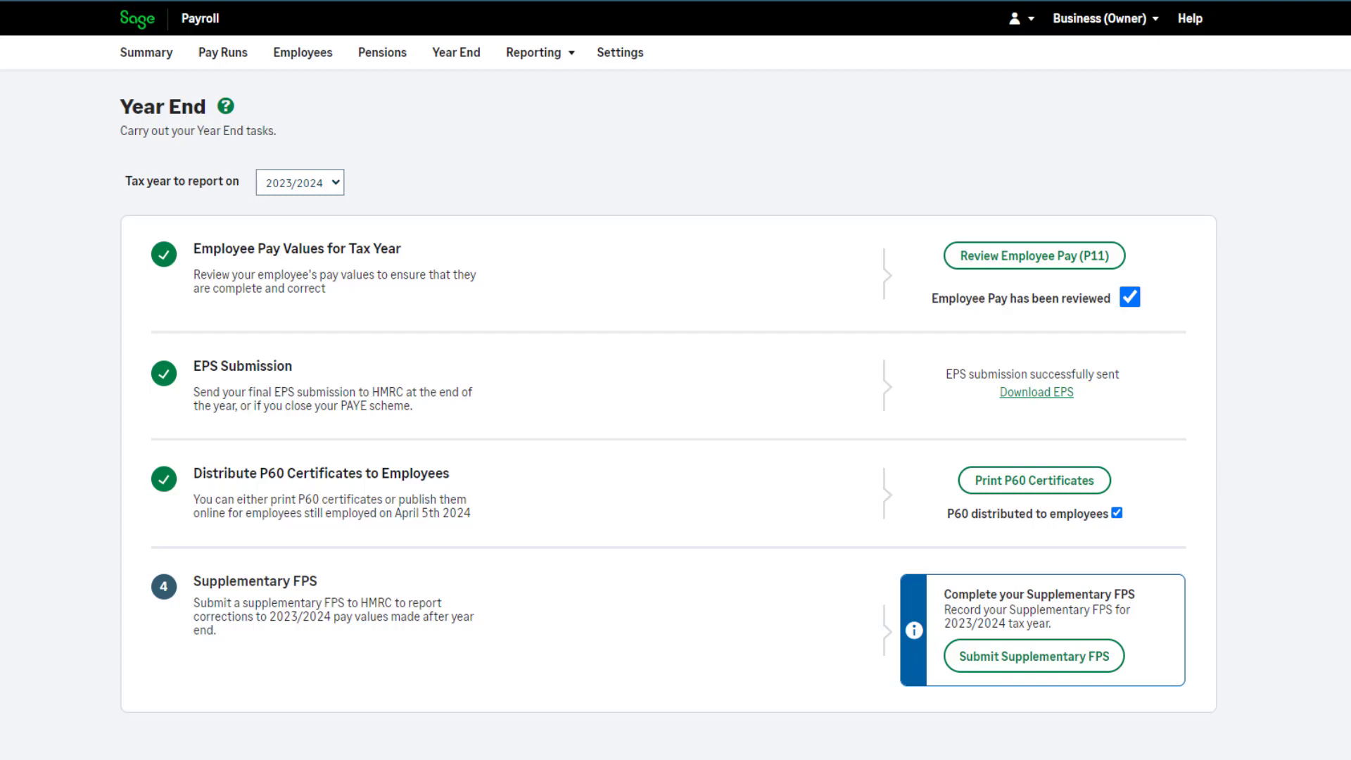
Step: Submit a supplementary FPS for 2023/2024 to HMRC using the saved credentials
{"action": "left_click", "coordinate": [1040, 668]}
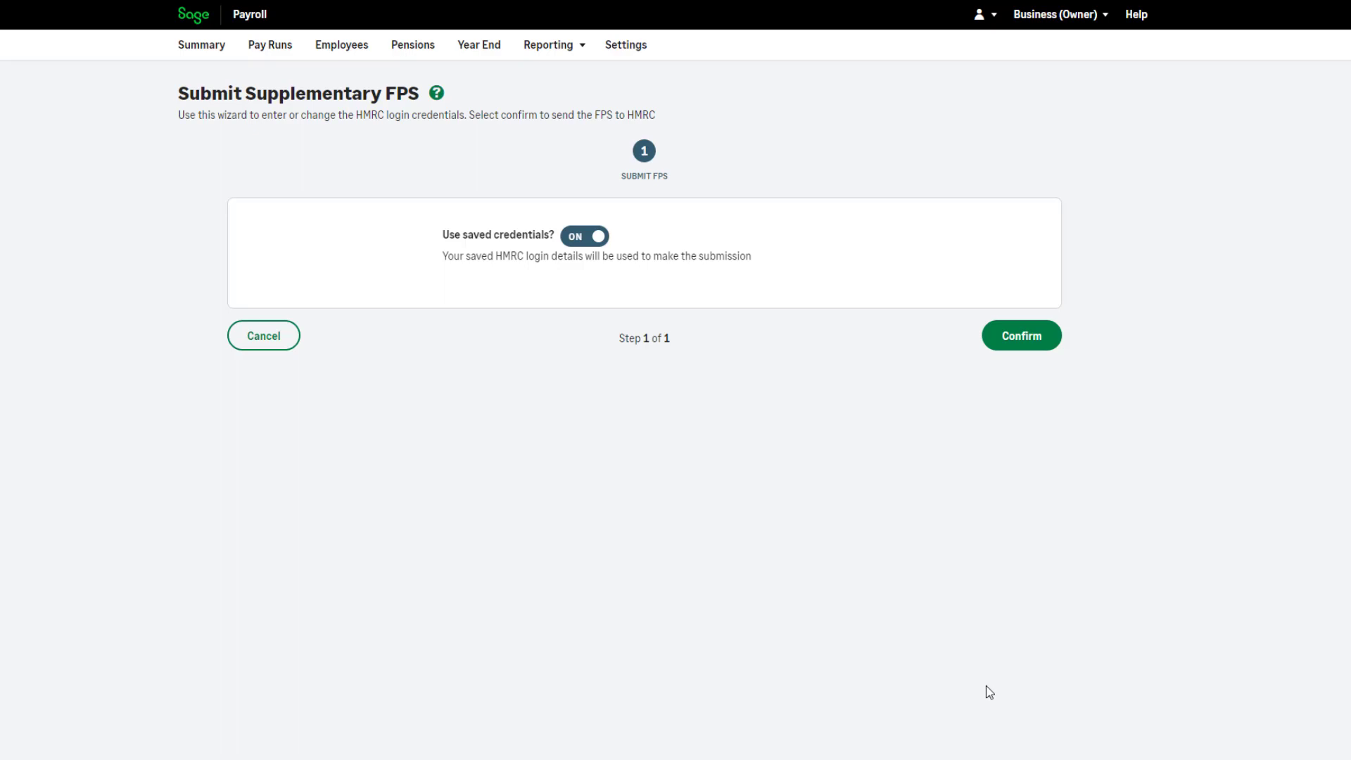
{"action": "left_click", "coordinate": [1024, 352]}
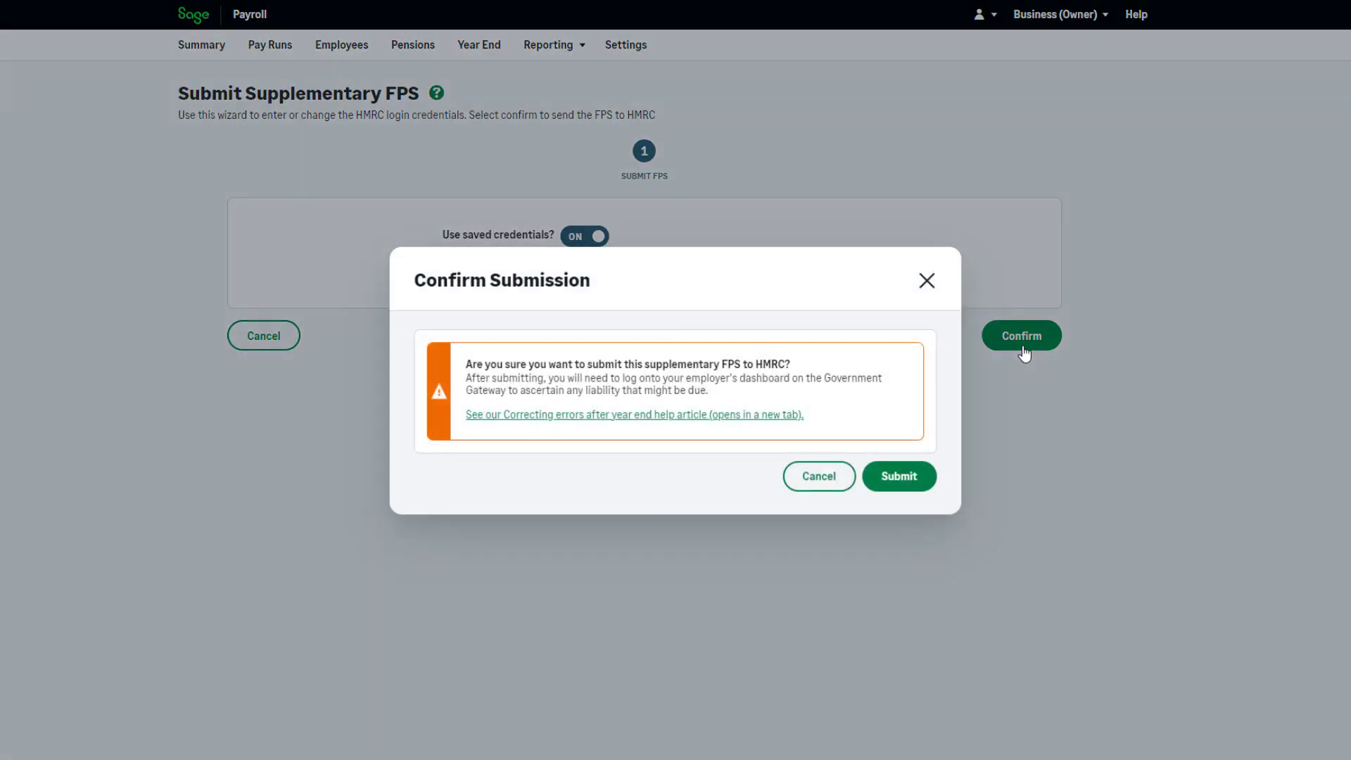
{"action": "left_click", "coordinate": [914, 485]}
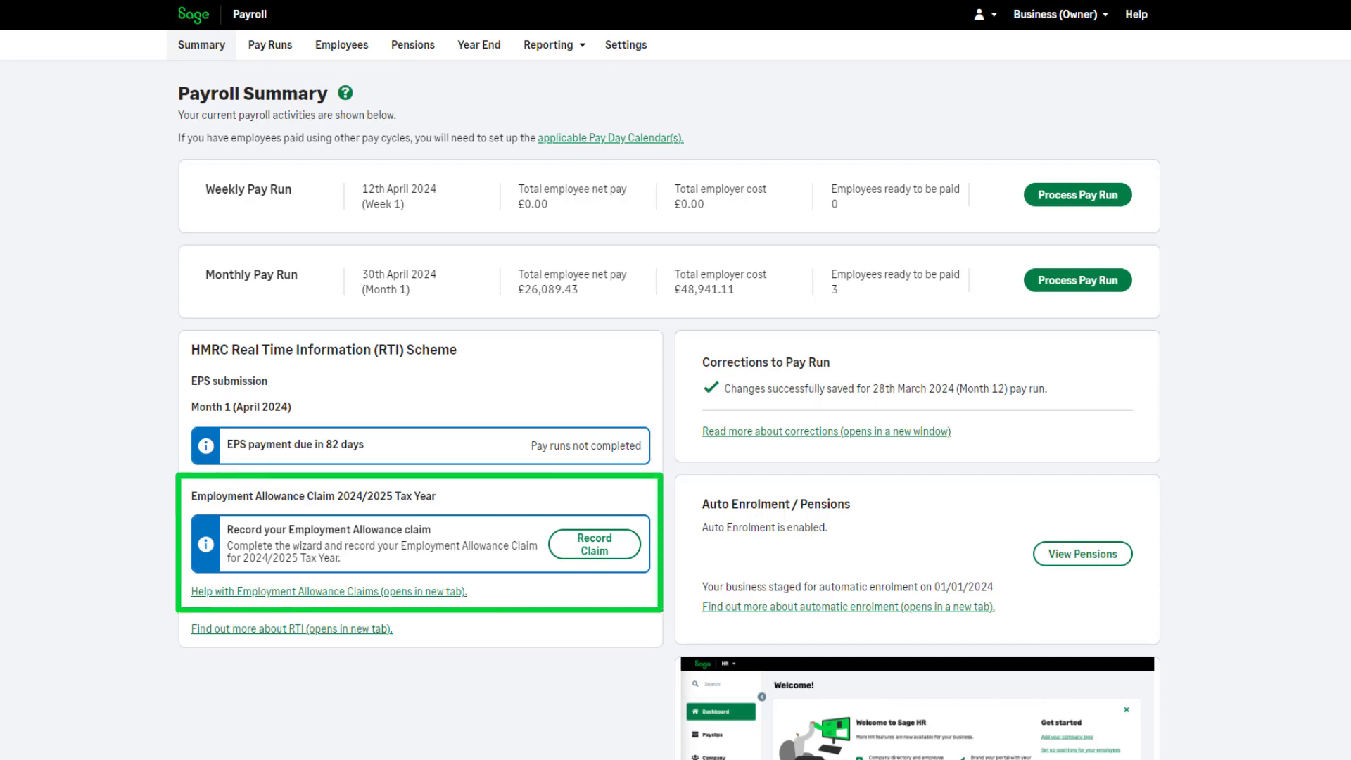
Step: Record and submit the 2024/2025 Employment Allowance claim with Industrial as the industry sector
{"action": "left_click", "coordinate": [594, 544]}
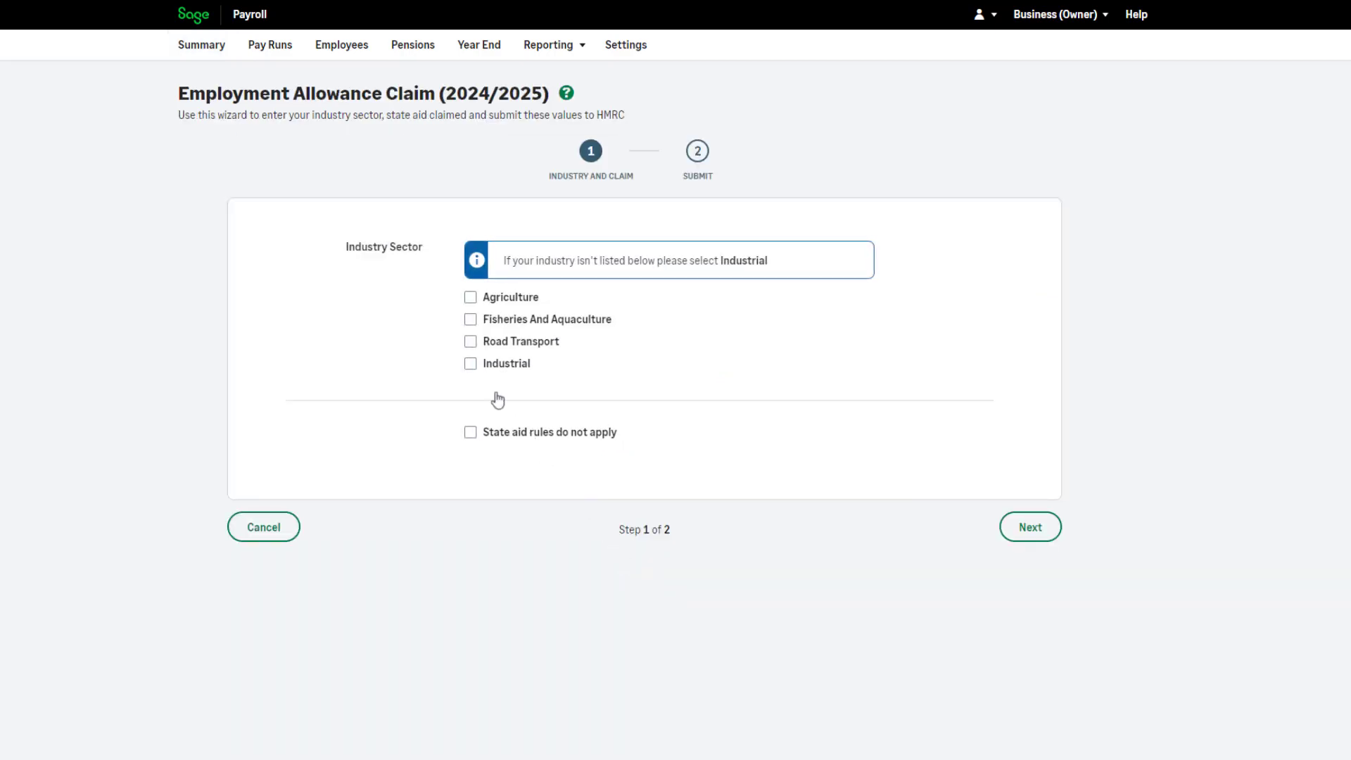
{"action": "left_click", "coordinate": [470, 363]}
{"action": "left_click", "coordinate": [1030, 535]}
{"action": "left_click", "coordinate": [1024, 366]}
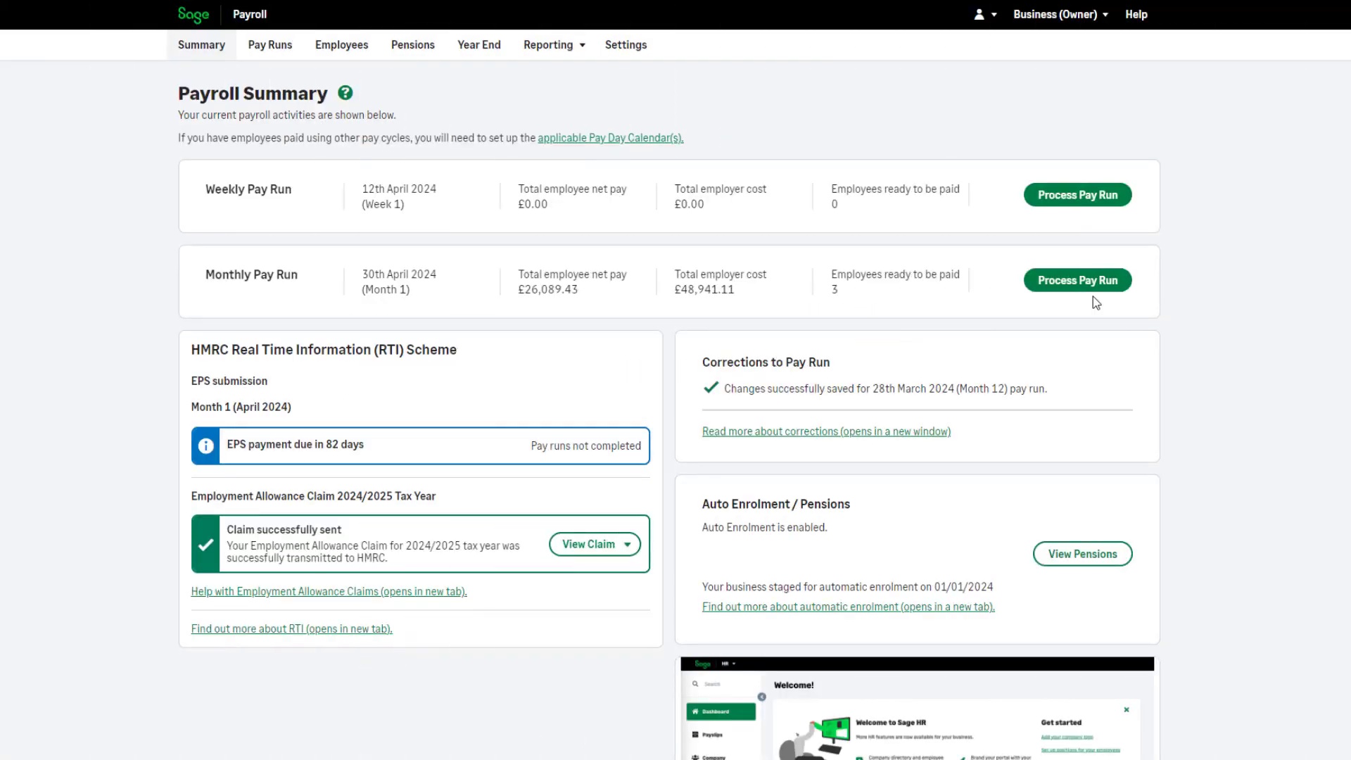
Step: Start the monthly pay run for 30th April 2024 (Month 1) and save 1257L as every listed employee's new tax code
{"action": "left_click", "coordinate": [1092, 290]}
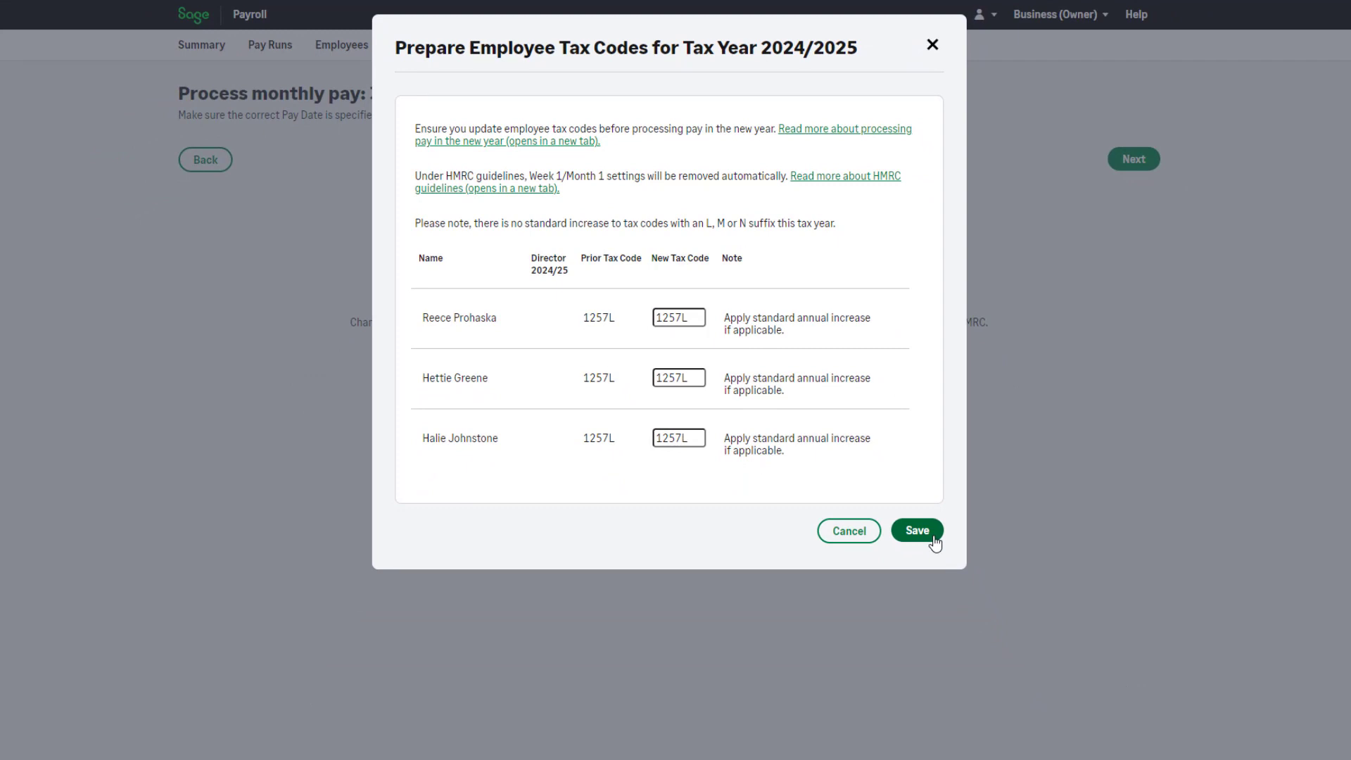
{"action": "left_click", "coordinate": [932, 536]}
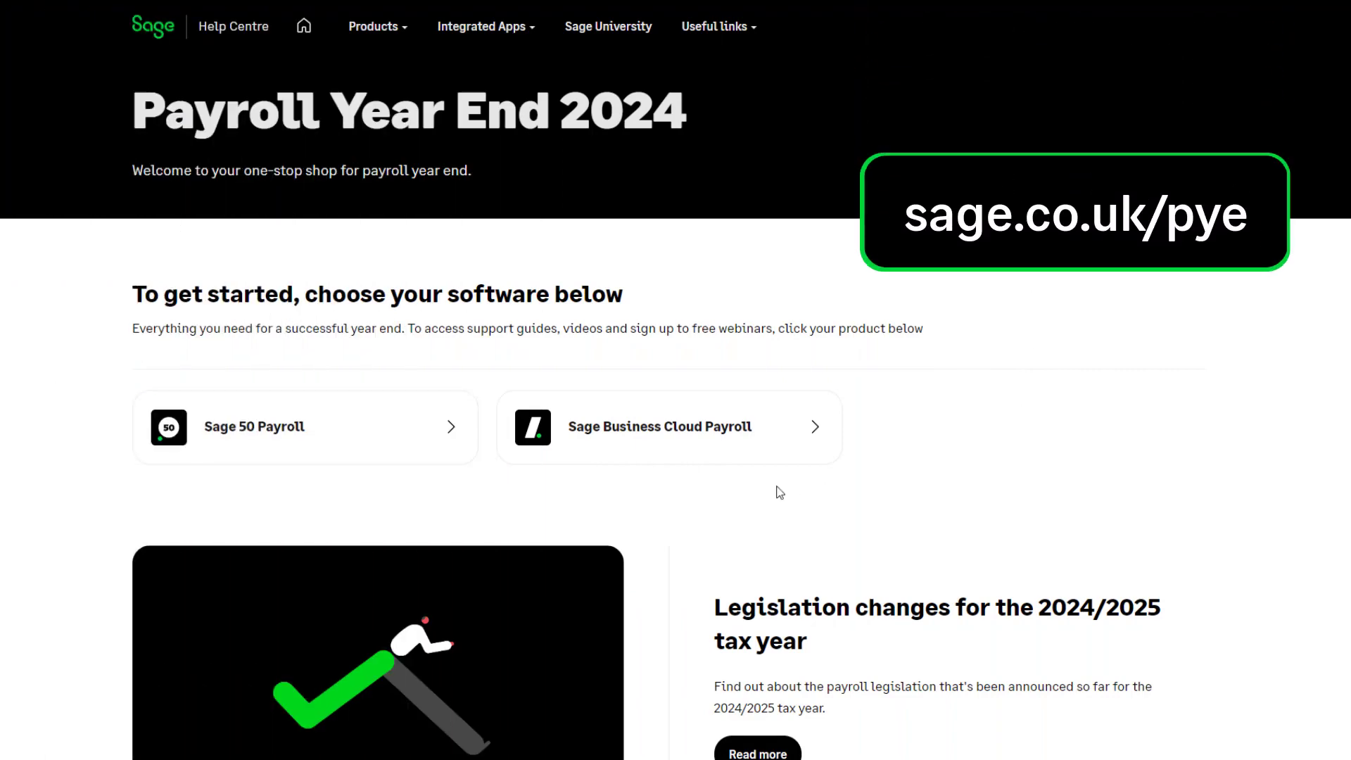
Step: In the Sage Help Centre, open the free Process your Payroll Year End webinar for Sage Business Cloud Payroll and view its available dates
{"action": "left_click", "coordinate": [683, 441]}
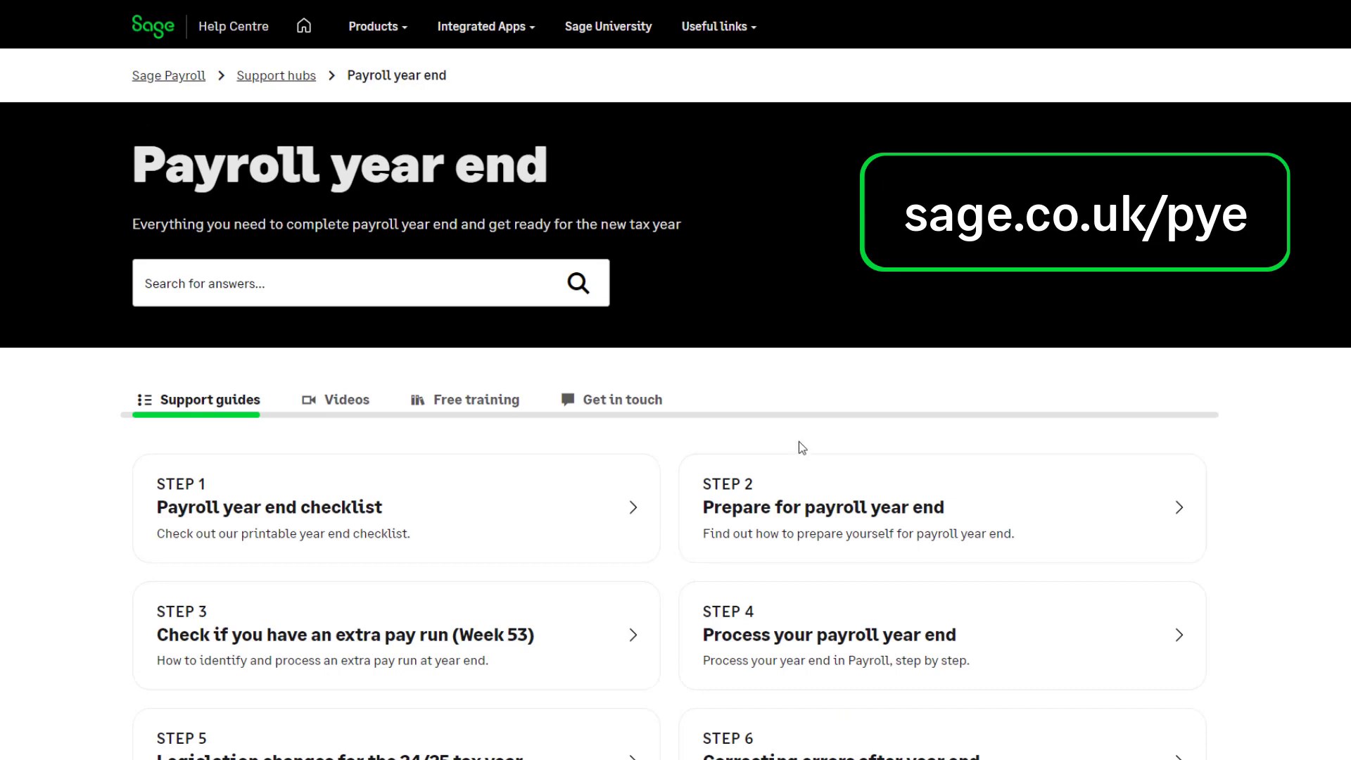
{"action": "left_click", "coordinate": [461, 406]}
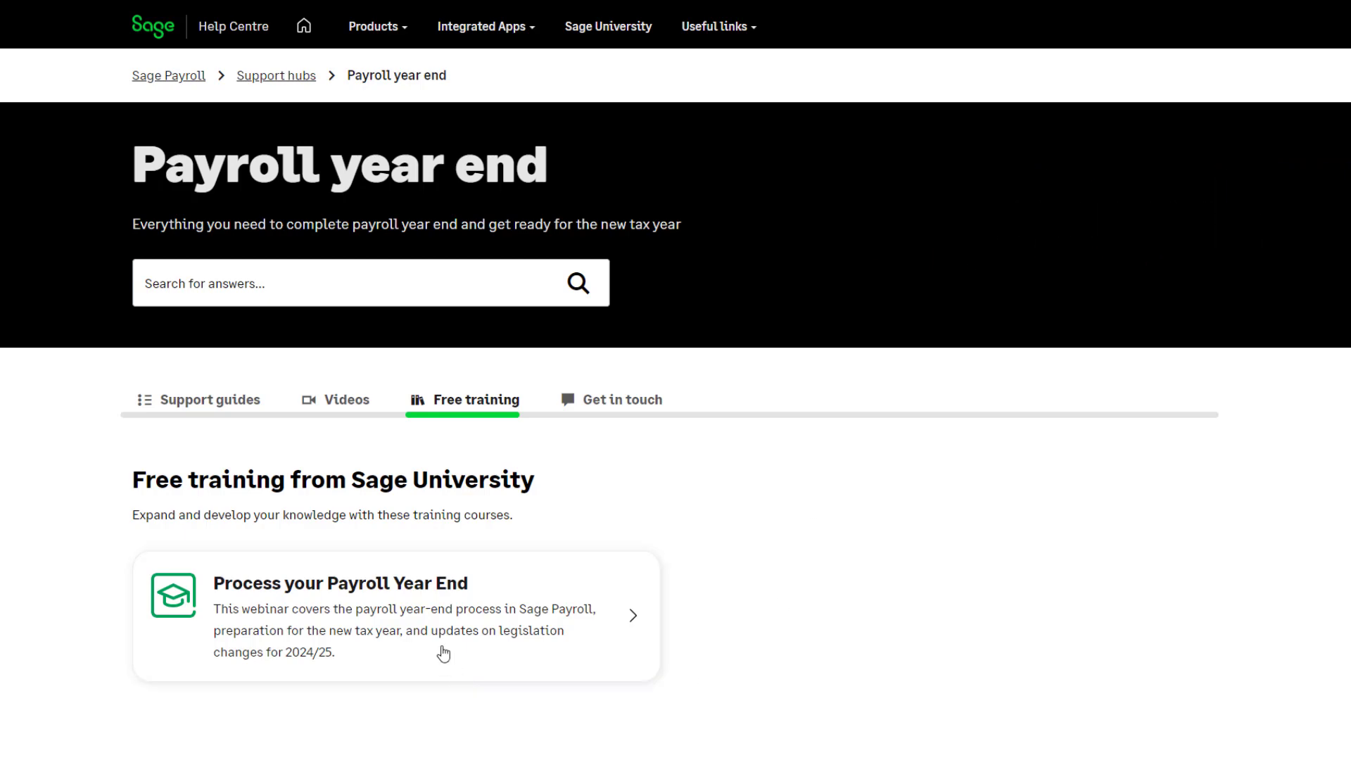
{"action": "left_click", "coordinate": [432, 629]}
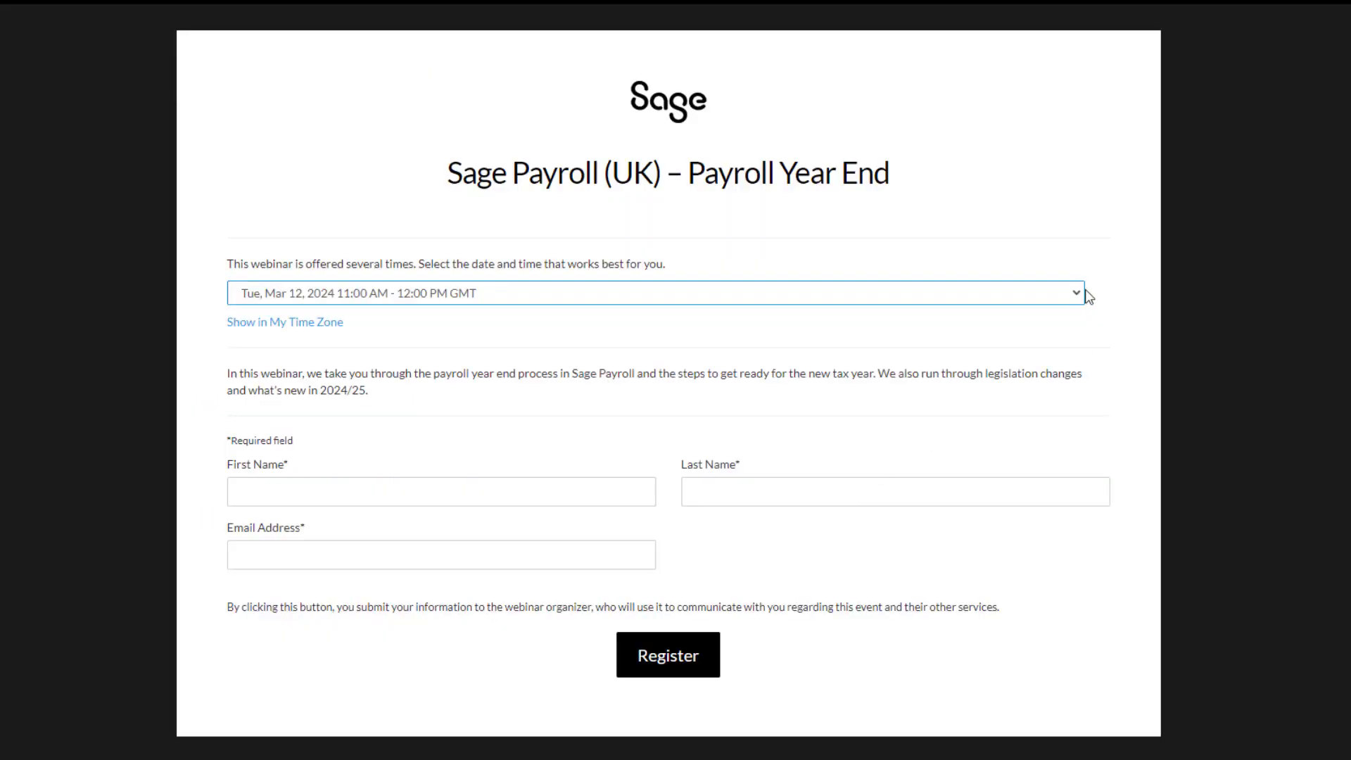
{"action": "left_click", "coordinate": [1080, 294]}
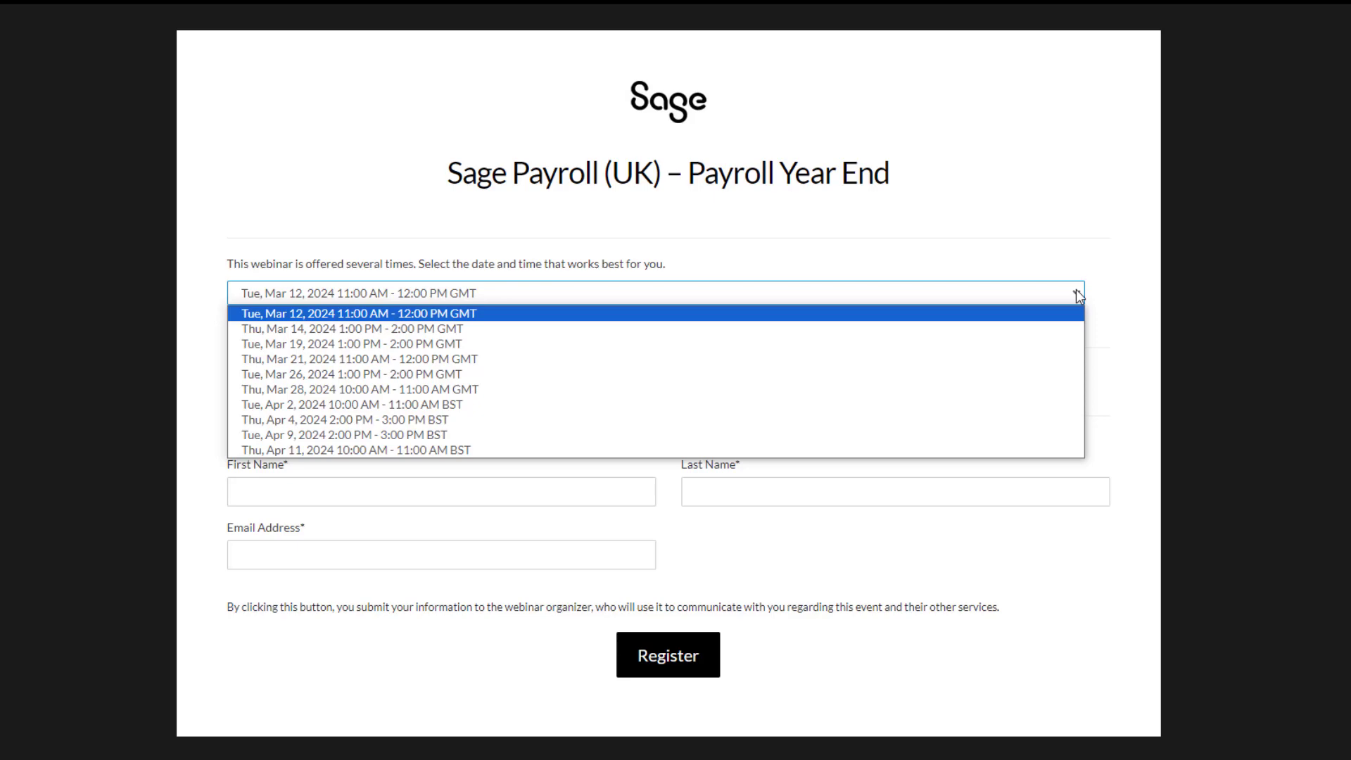
{"action": "left_click", "coordinate": [19, 585]}
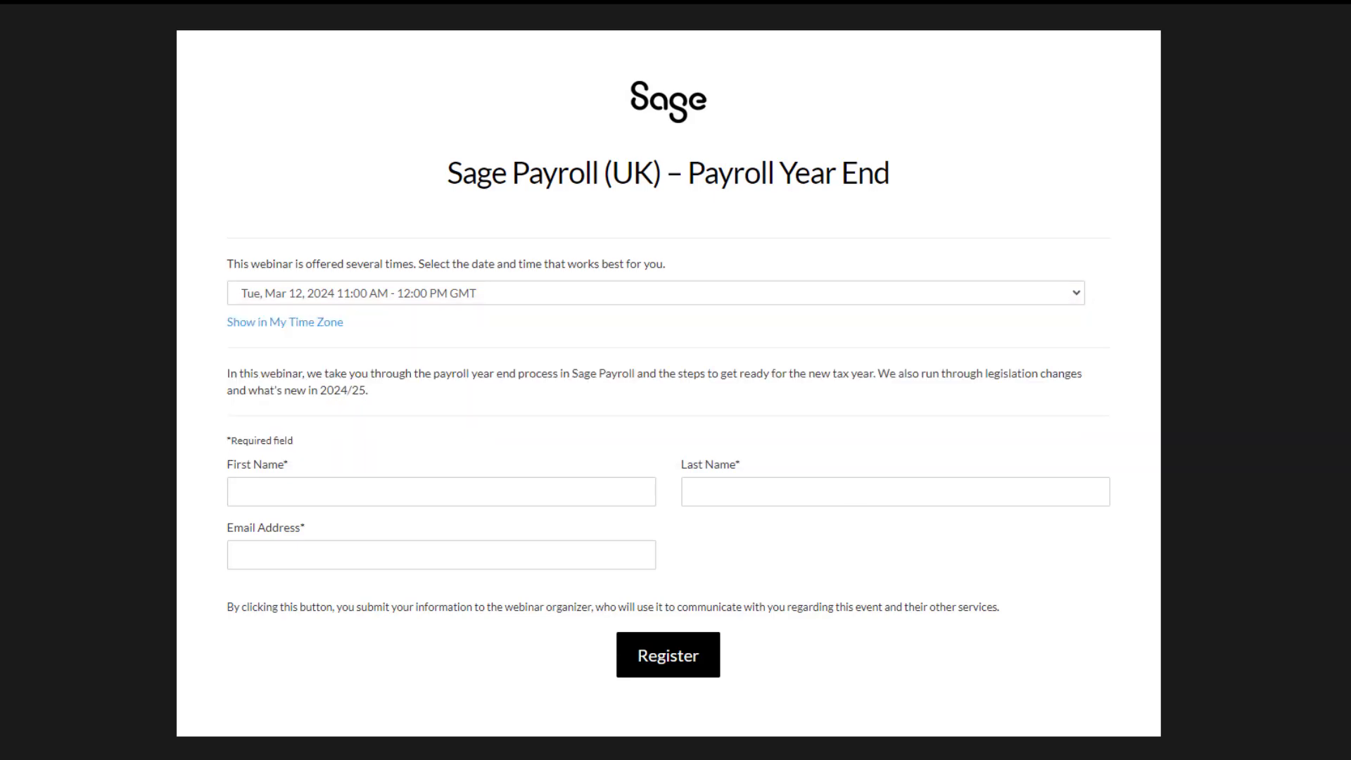